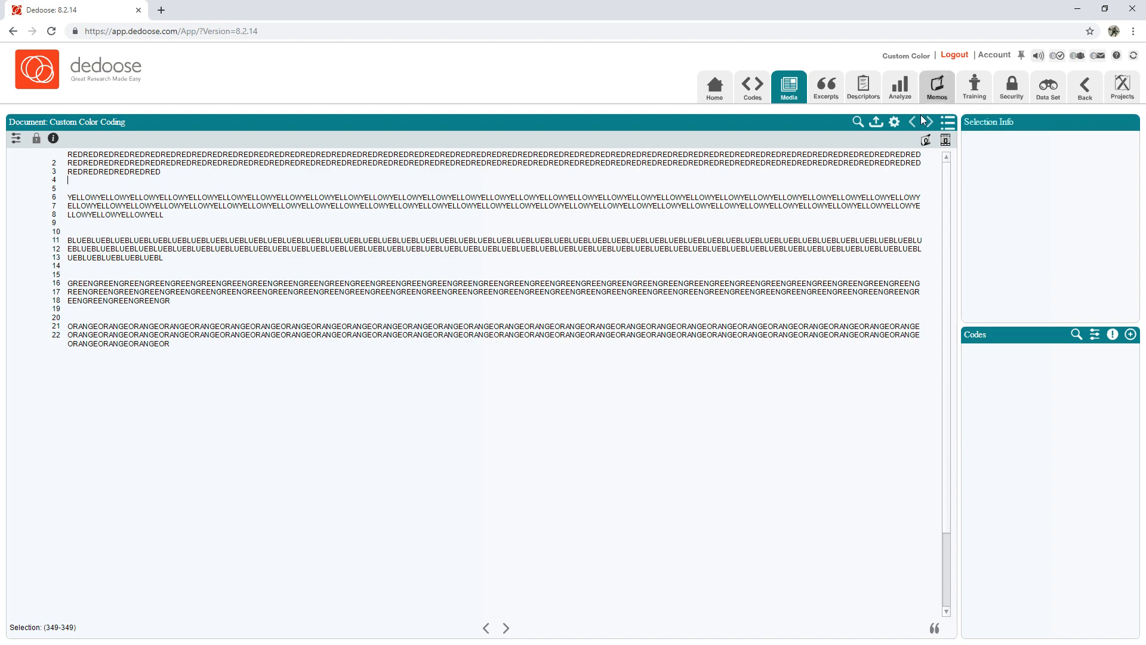
- Go to the project home page and open the Custom Color Coding document from the media list
left_click(711, 90)
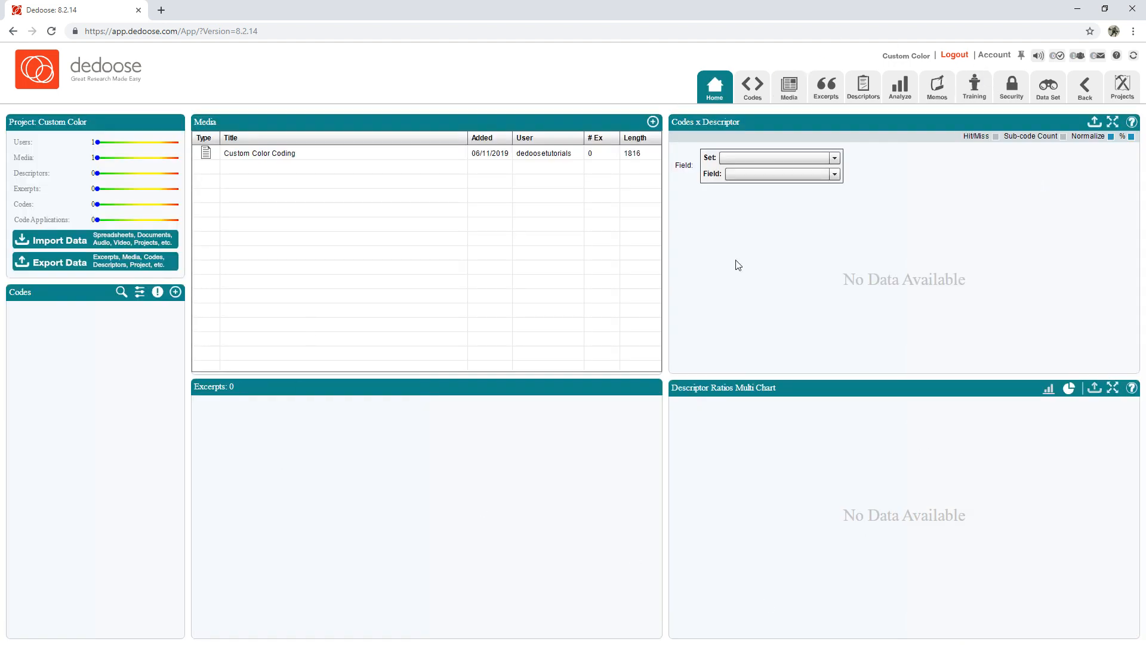
left_click(417, 155)
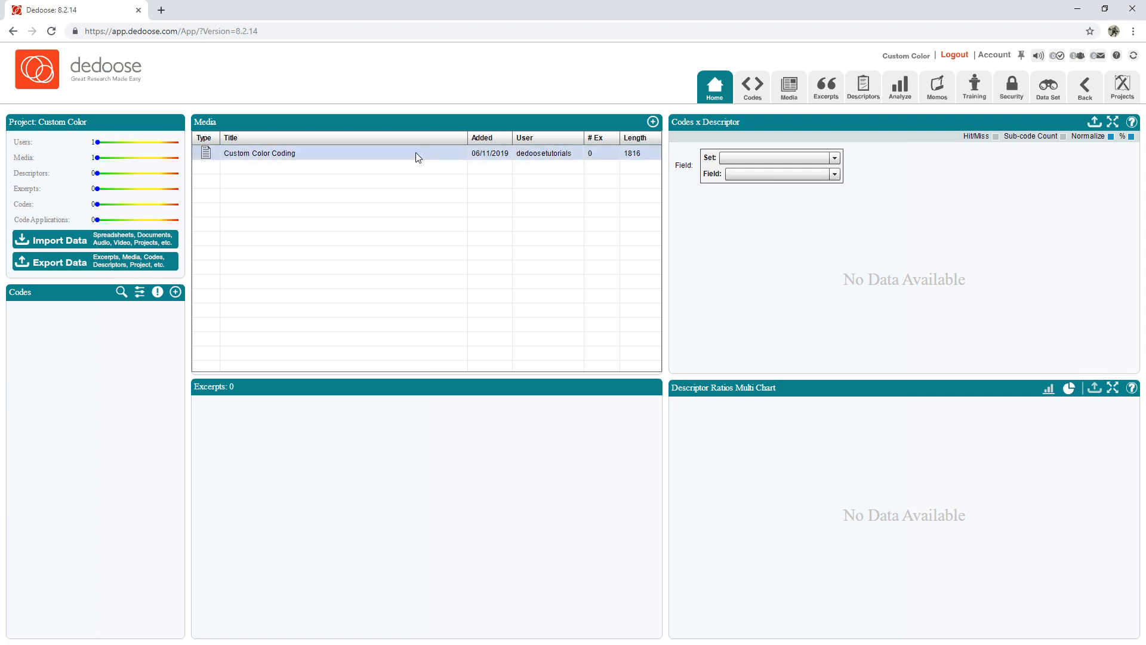
double_click(414, 154)
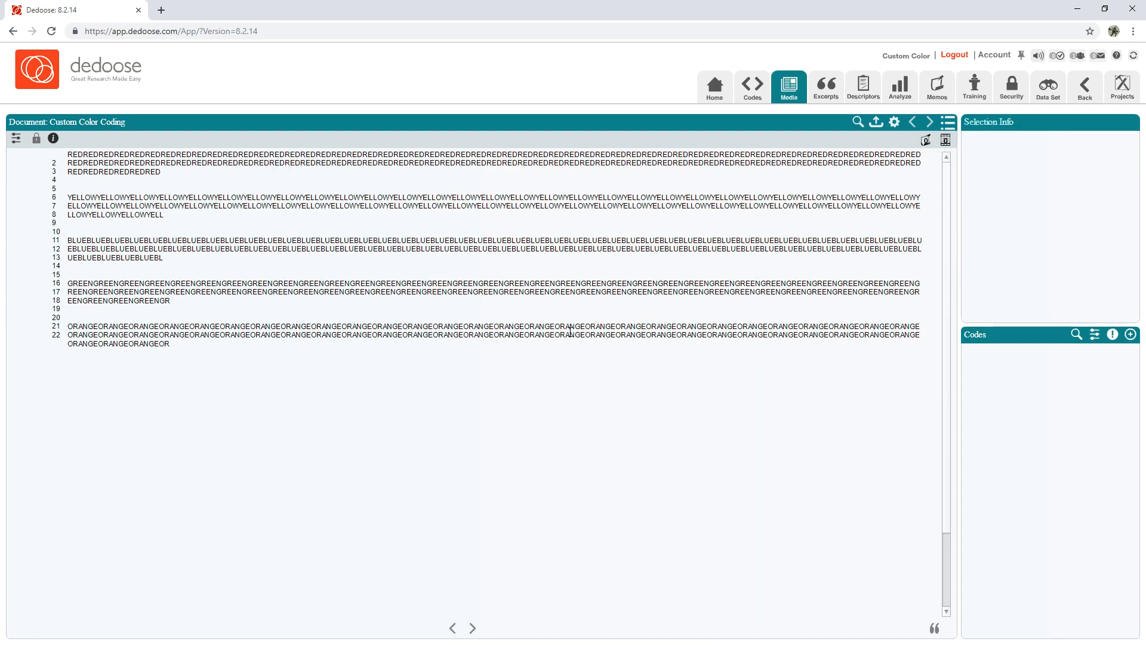
triple_click(197, 344)
left_click(404, 352)
- Add a code titled Red with the custom color red (0xFF0000)
left_click(1131, 336)
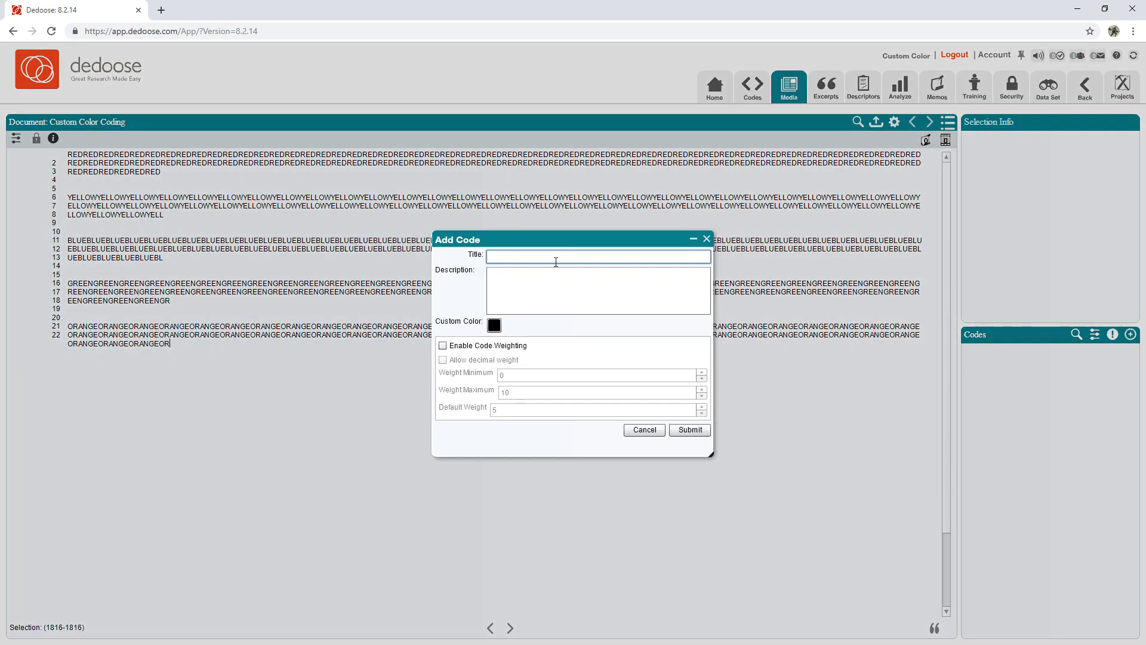
left_click(496, 327)
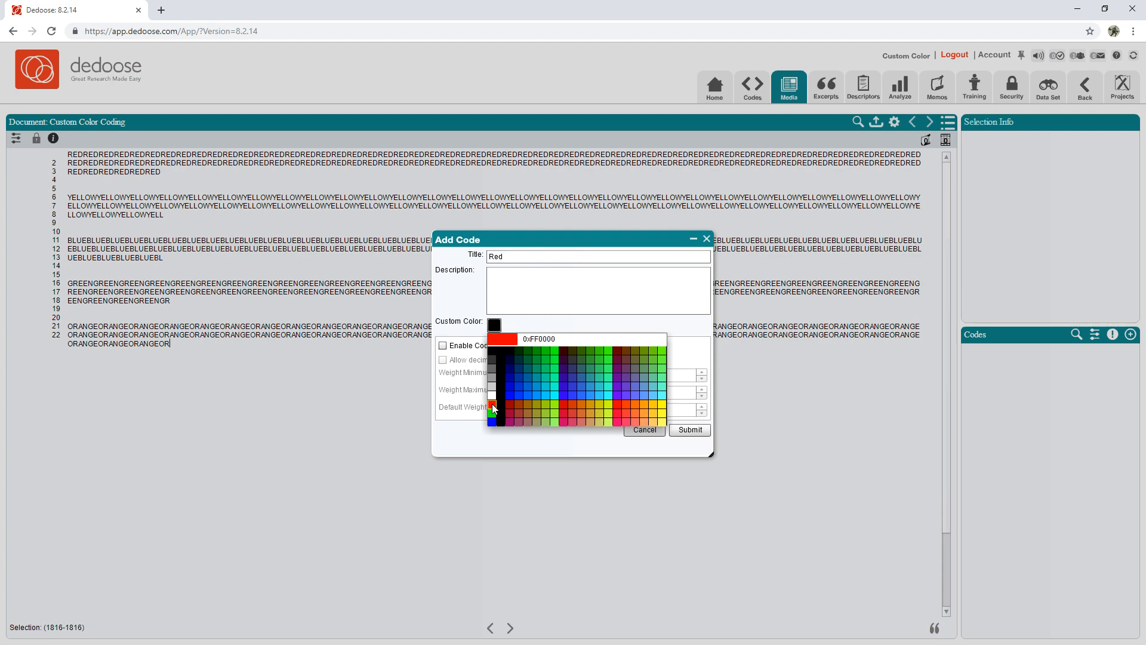
left_click(493, 407)
left_click(688, 431)
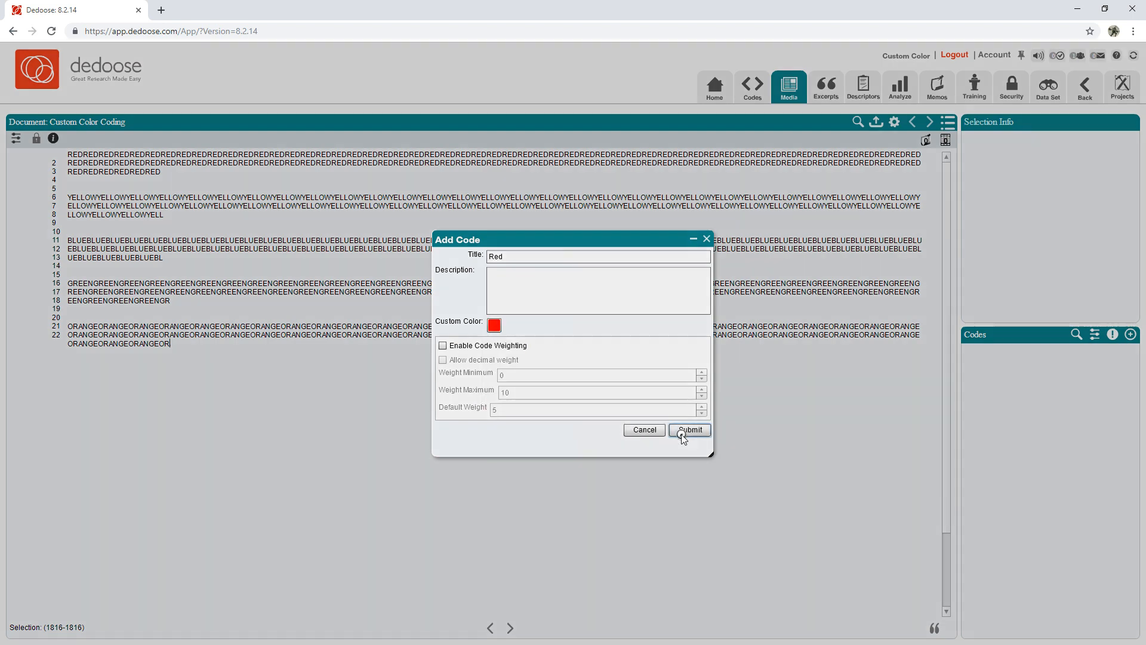
- Add a code titled Yellow with a bright yellow custom color
left_click_drag(87, 203, 125, 353)
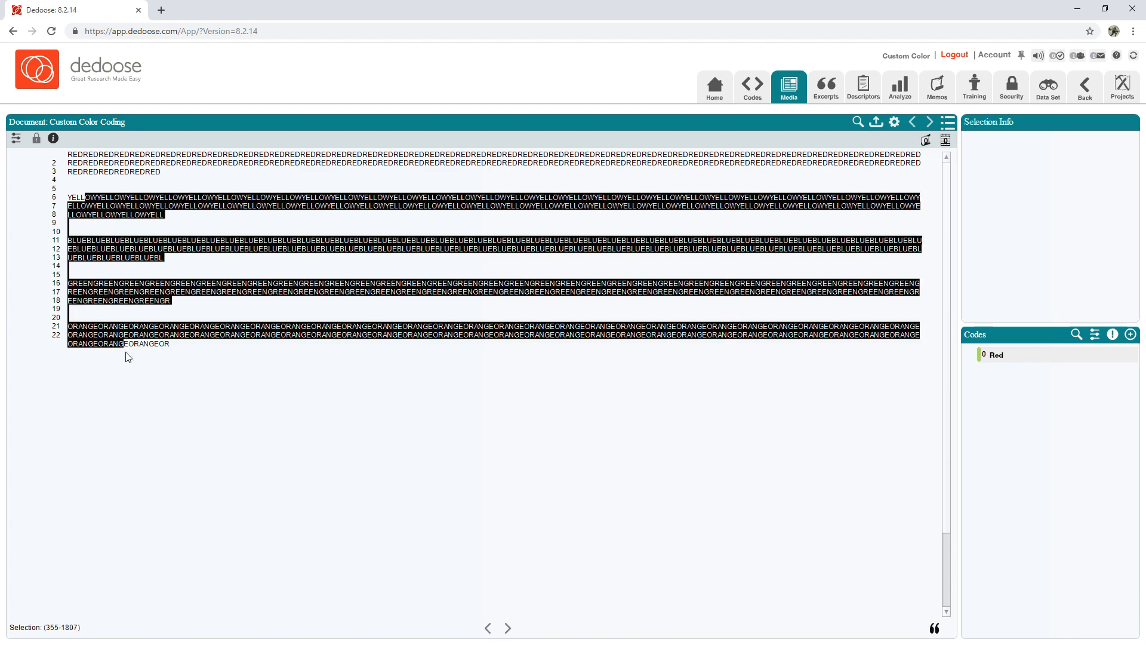
left_click(124, 345)
left_click(1131, 335)
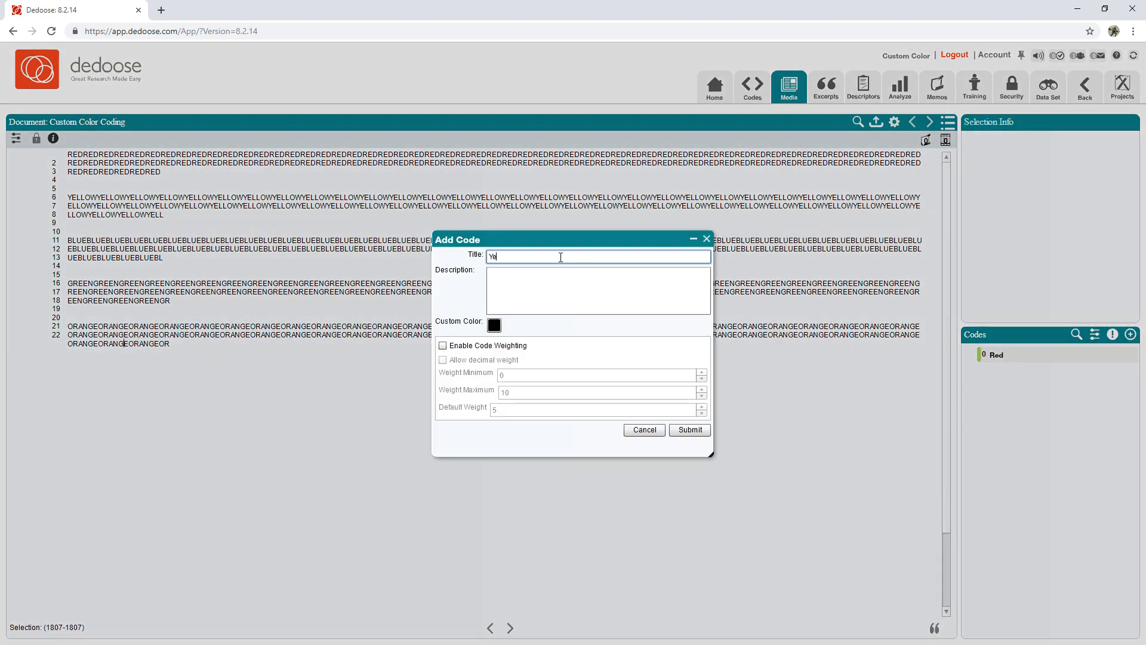
type("Yellow")
left_click(494, 324)
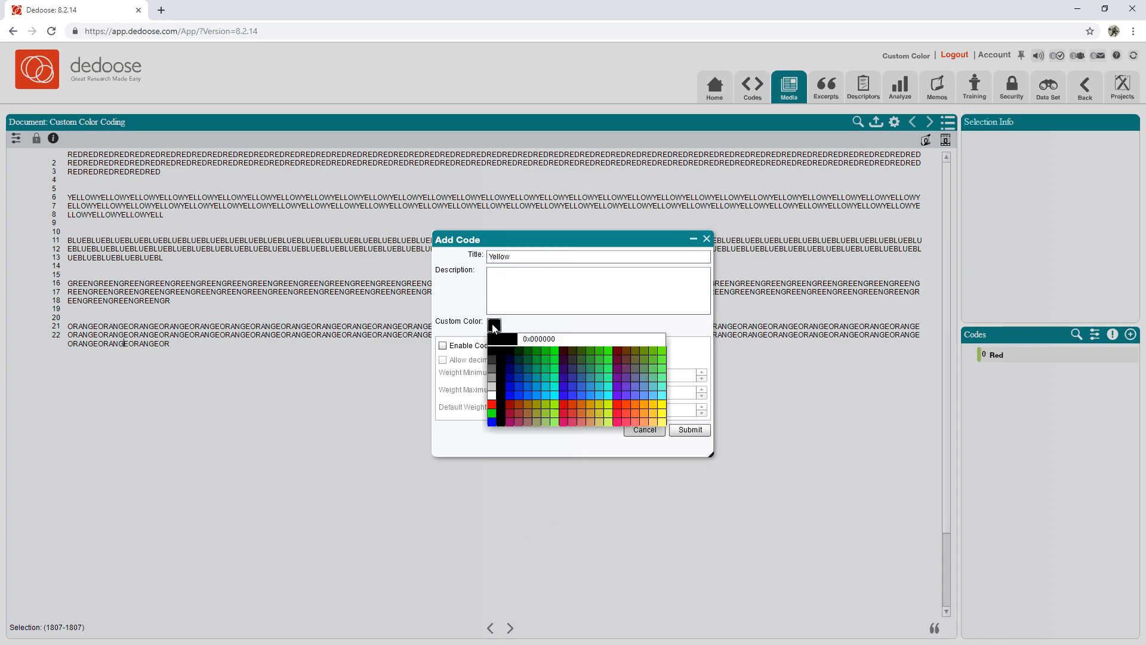
left_click(662, 413)
left_click(690, 430)
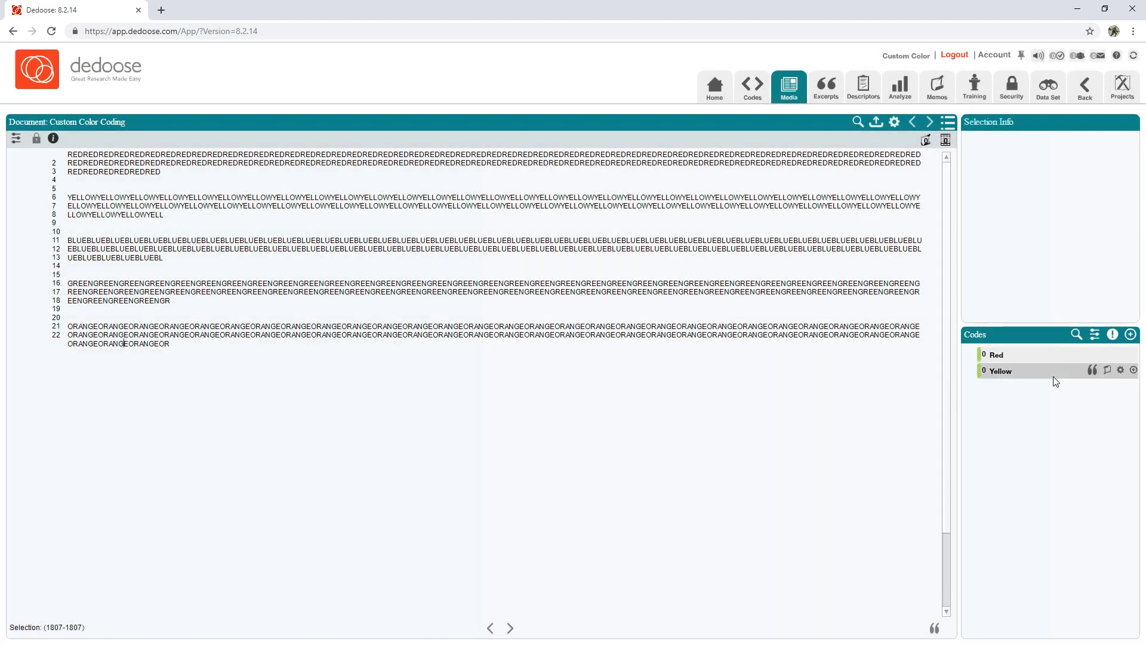
- Add a code titled Blue with a pure blue custom color
left_click(1131, 335)
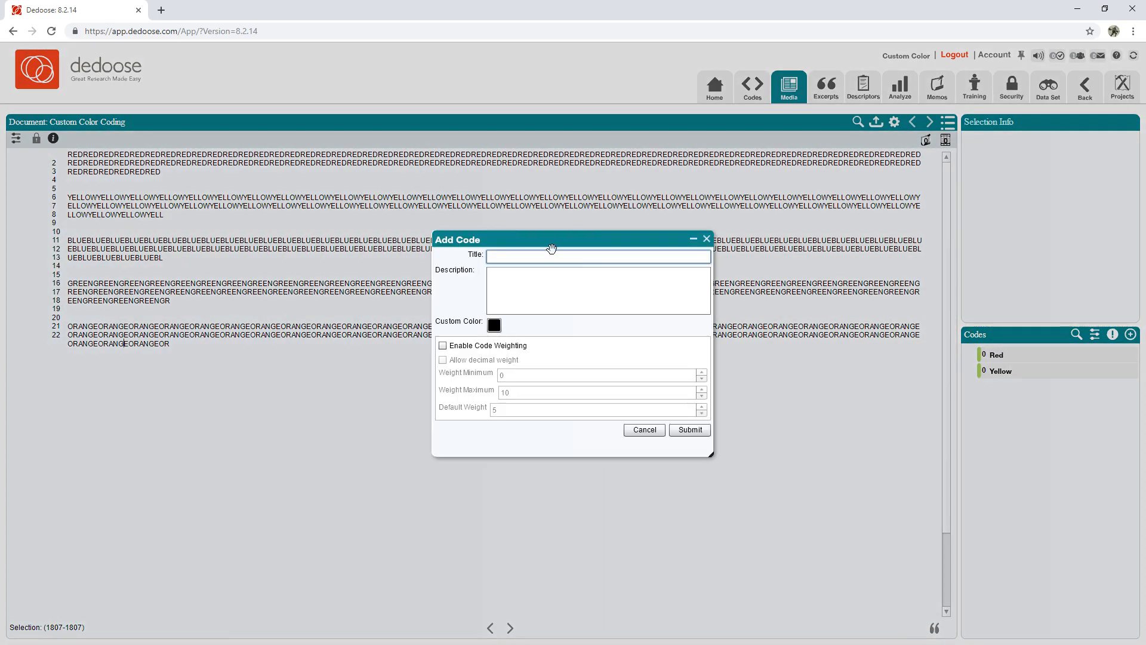
left_click(548, 258)
type("Blue")
left_click(494, 325)
left_click(492, 422)
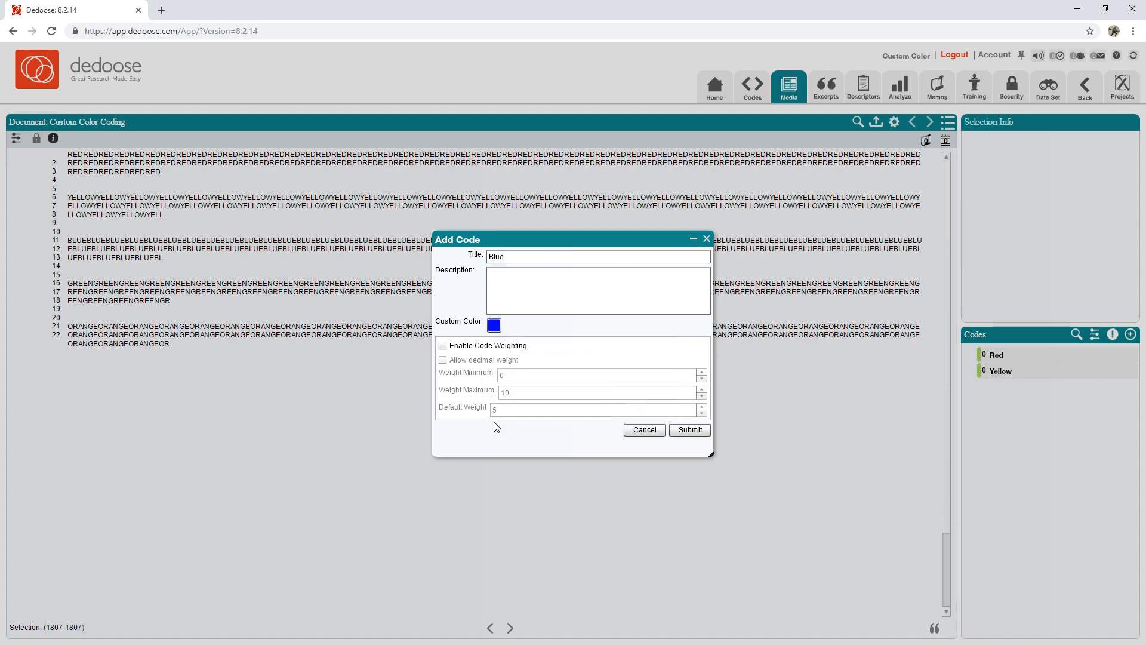
left_click(698, 426)
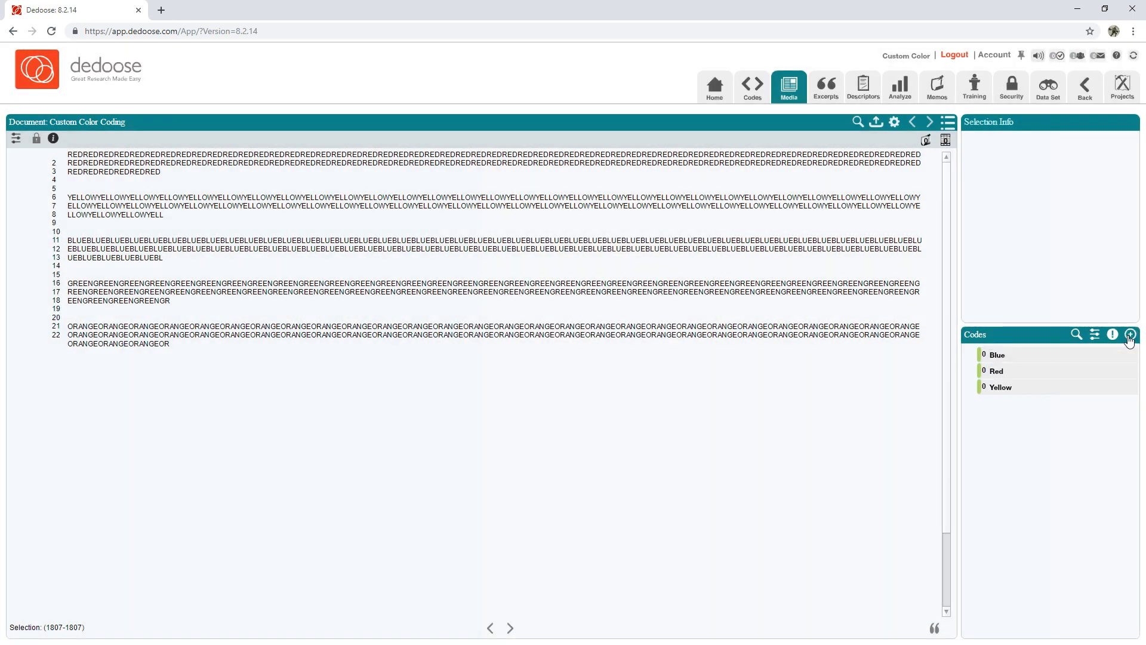
- Add a code titled Green with a bright green custom color
left_click(1130, 335)
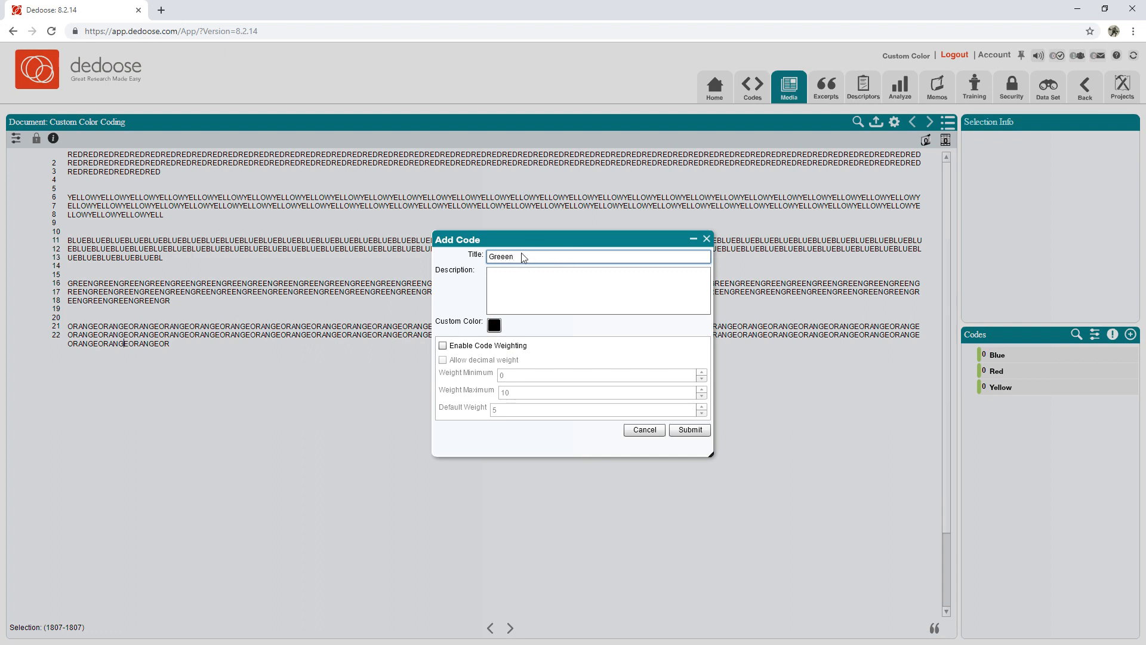
left_click(506, 256)
key("BackSpace")
left_click(495, 325)
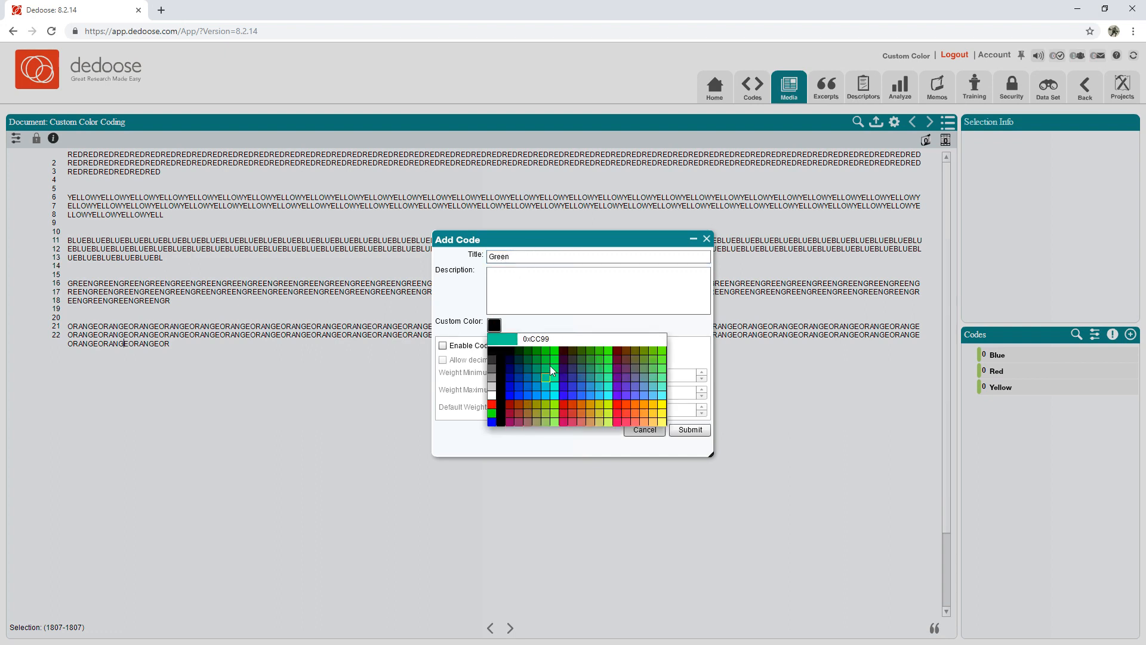
left_click(554, 349)
left_click(690, 430)
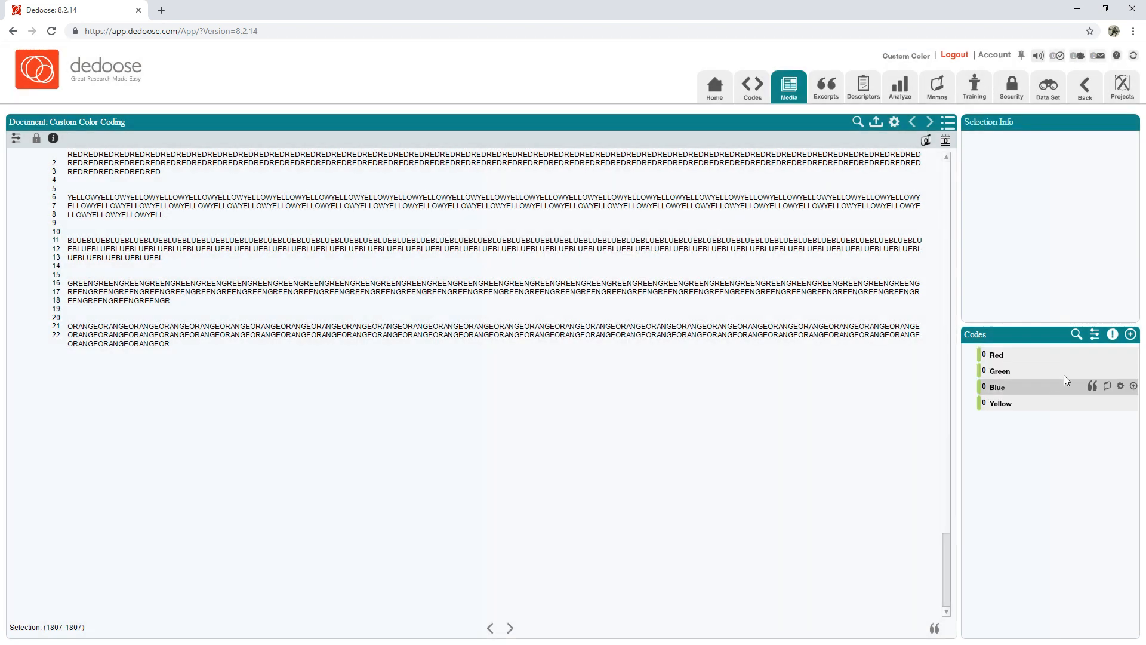
- Add a code titled Orange and give it a purple custom color
left_click(1131, 334)
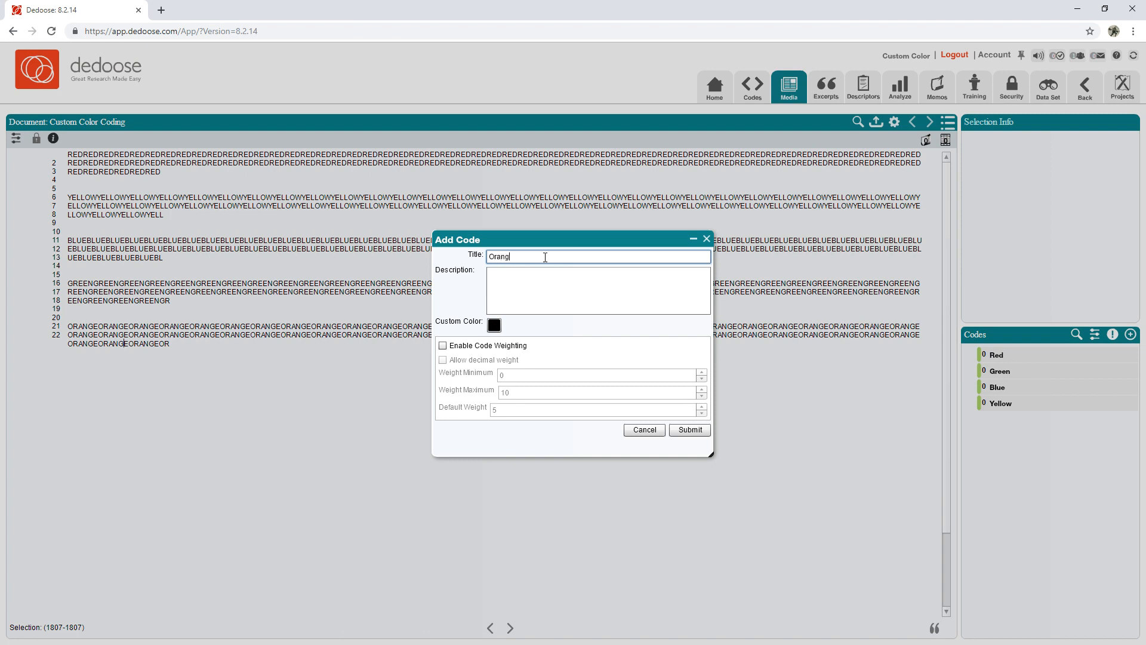
left_click(495, 331)
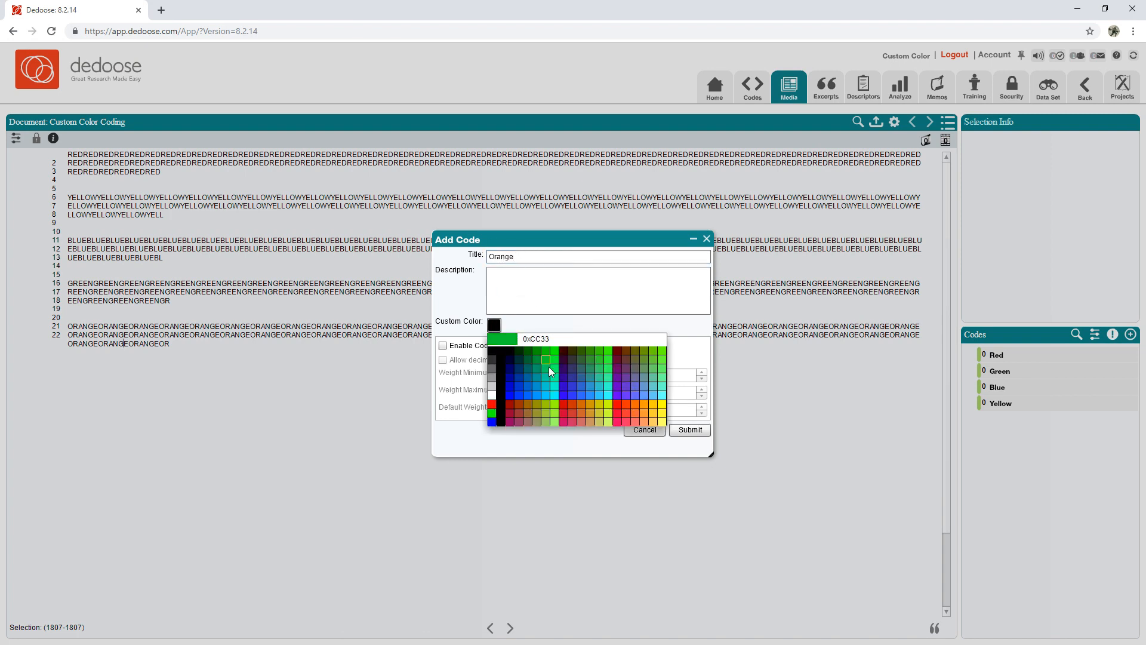
left_click(619, 393)
left_click(685, 430)
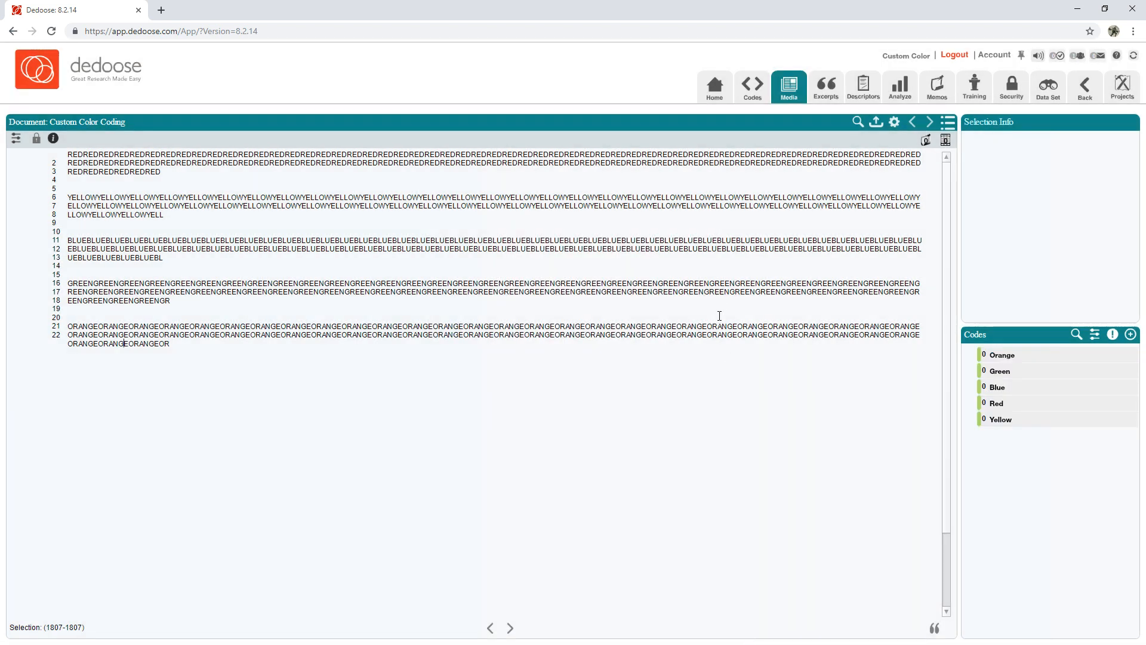
- Switch the color scheme of the code list to Custom
left_click(720, 325)
left_click(1113, 336)
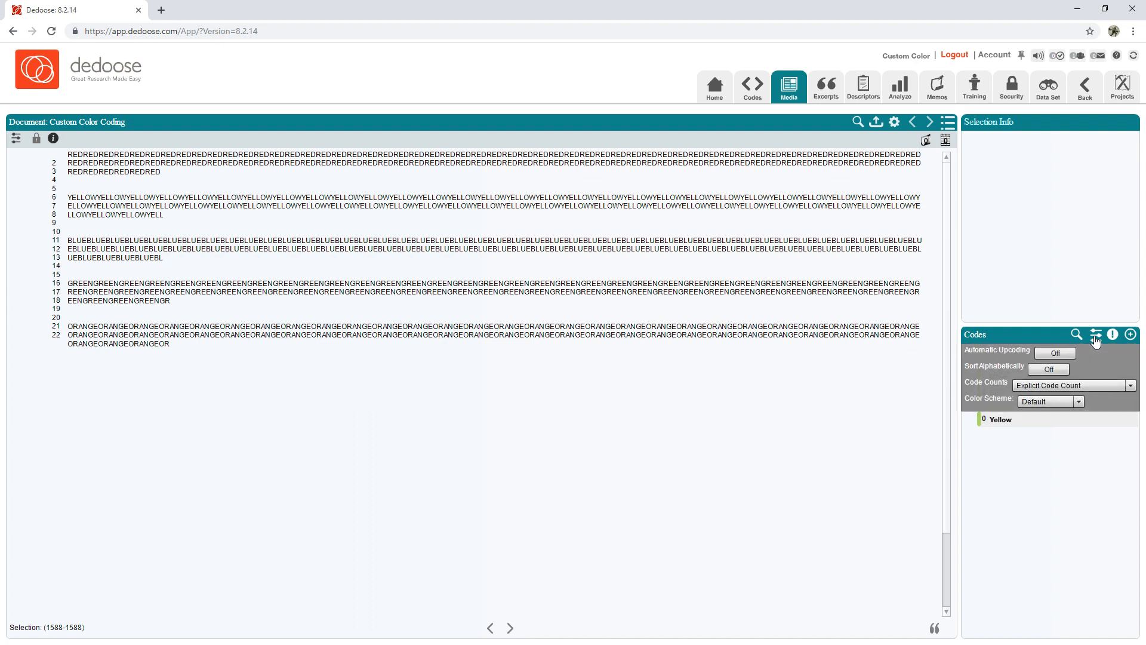
left_click(1045, 403)
left_click(1047, 409)
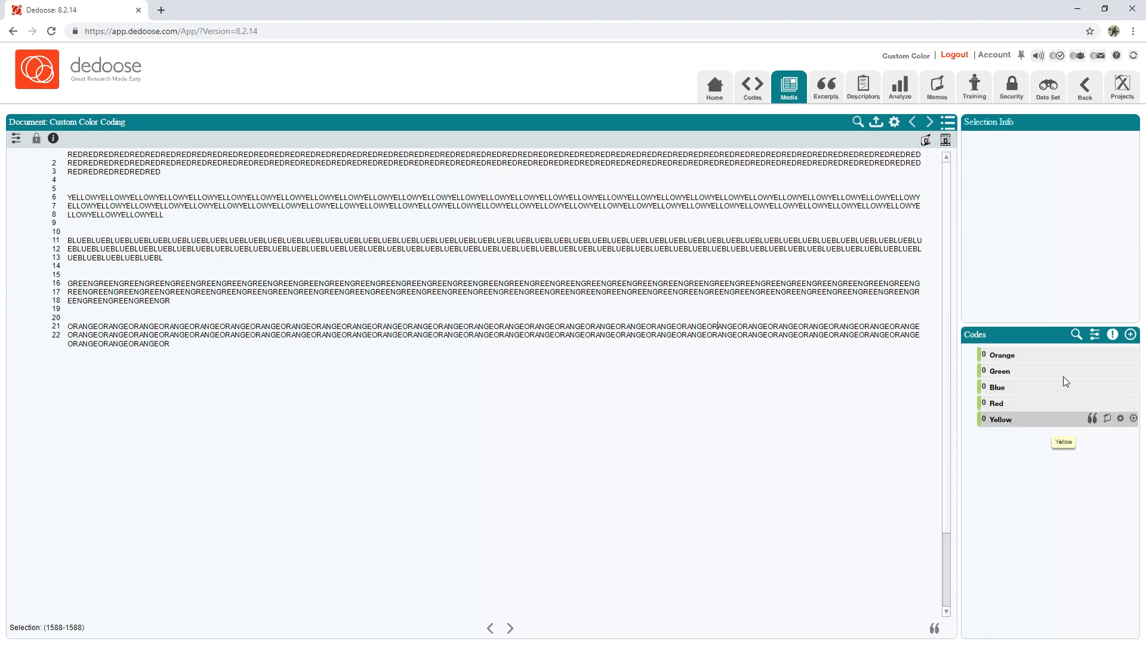
left_click(1095, 336)
left_click(1046, 400)
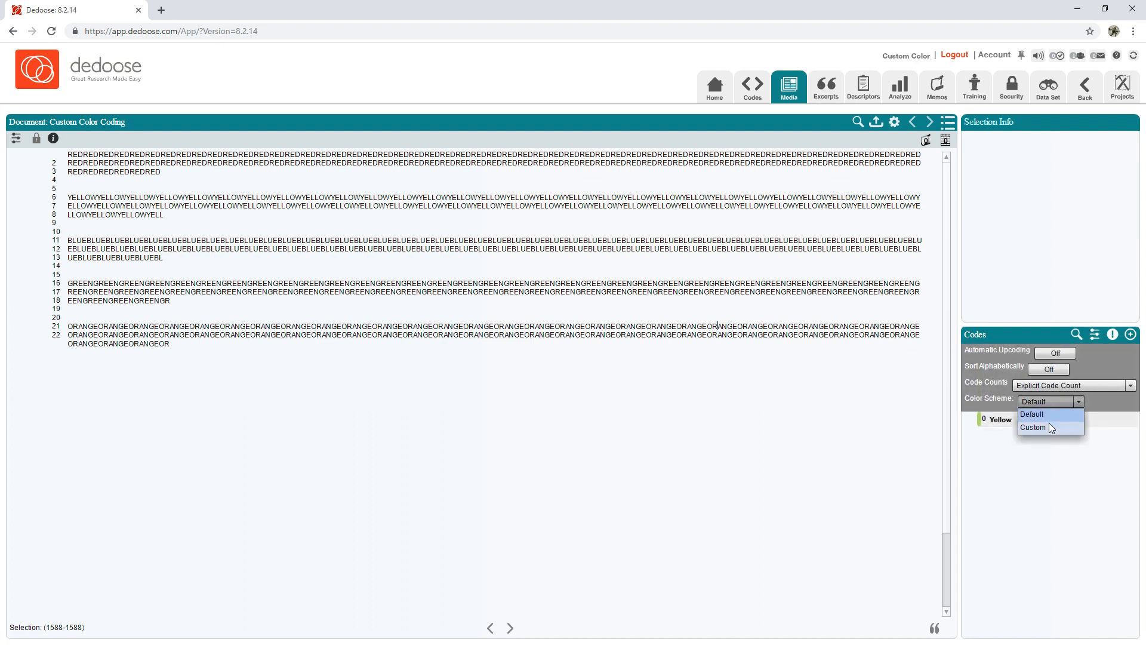
left_click(1048, 424)
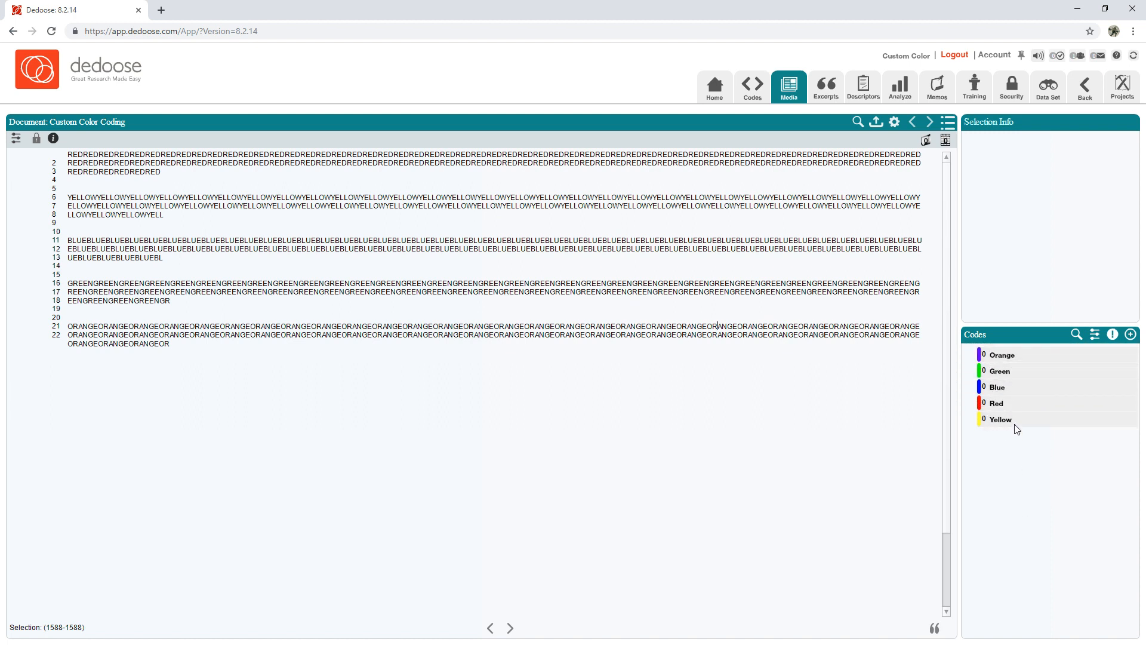
mouse_move(1019, 408)
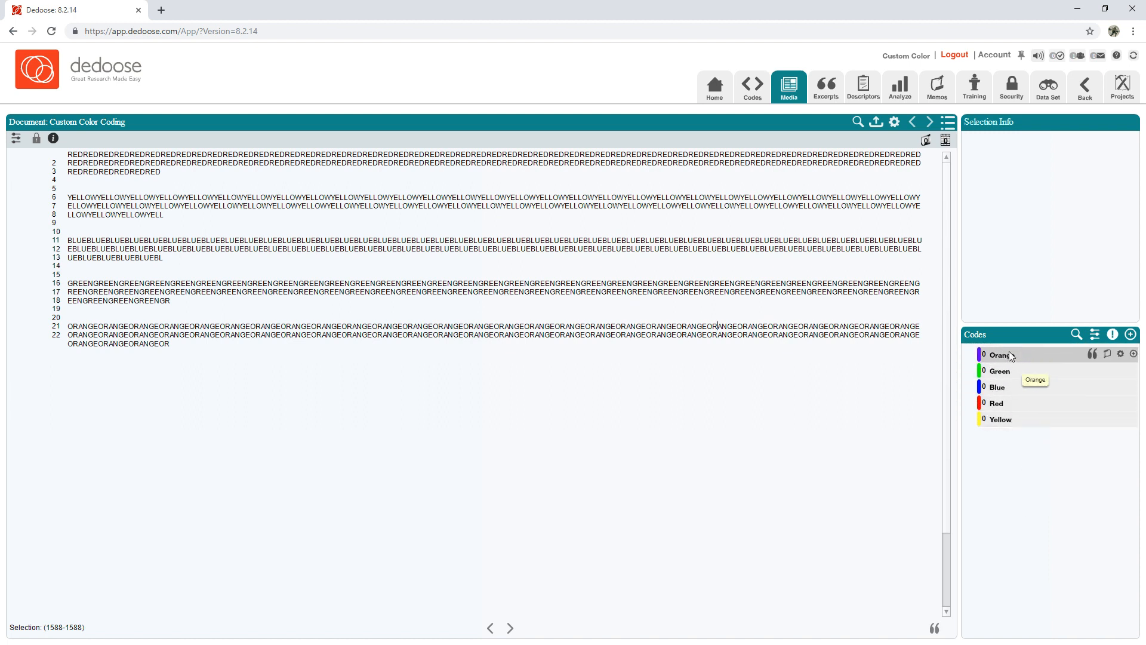
- Set the color scheme of the document's text view to Custom
left_click(16, 141)
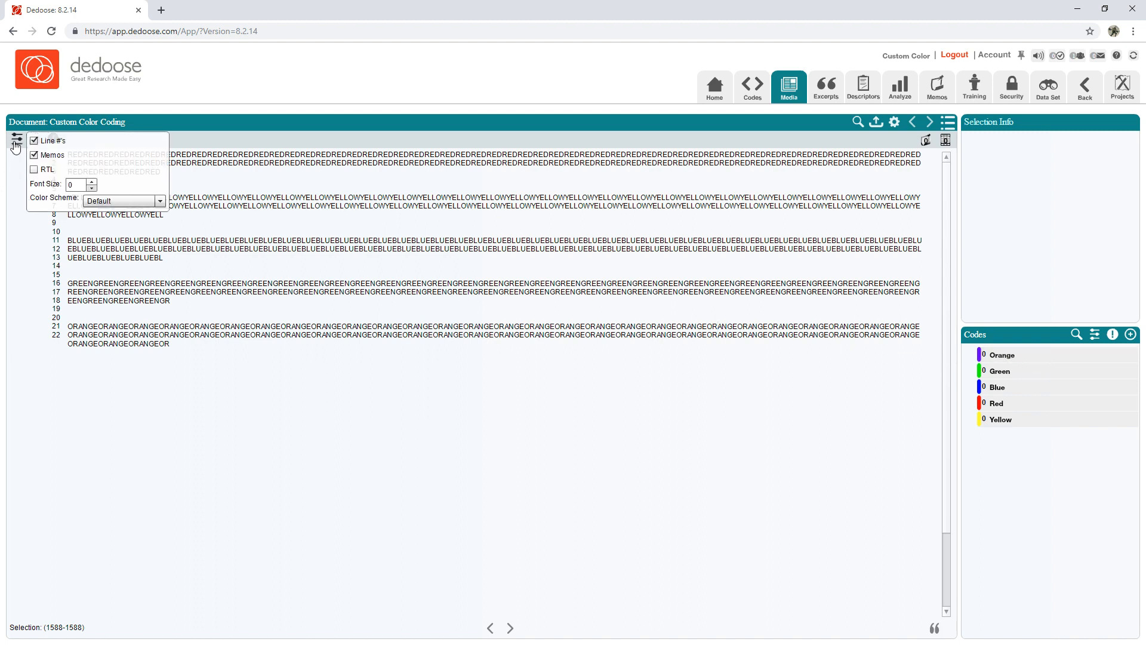
left_click(124, 201)
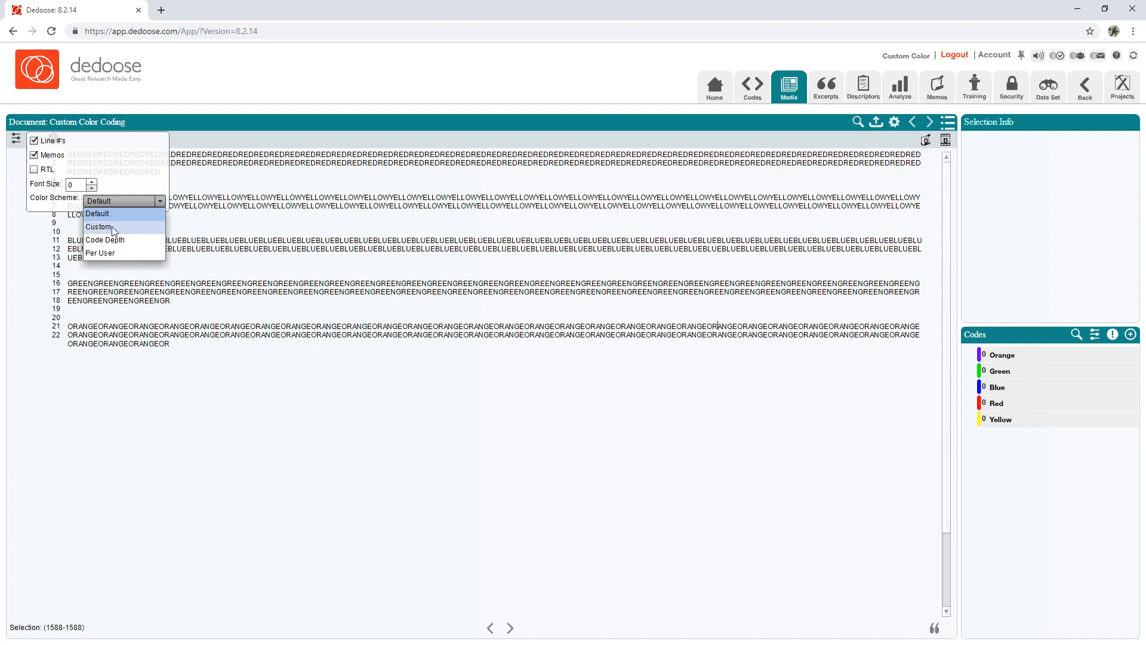
left_click(99, 226)
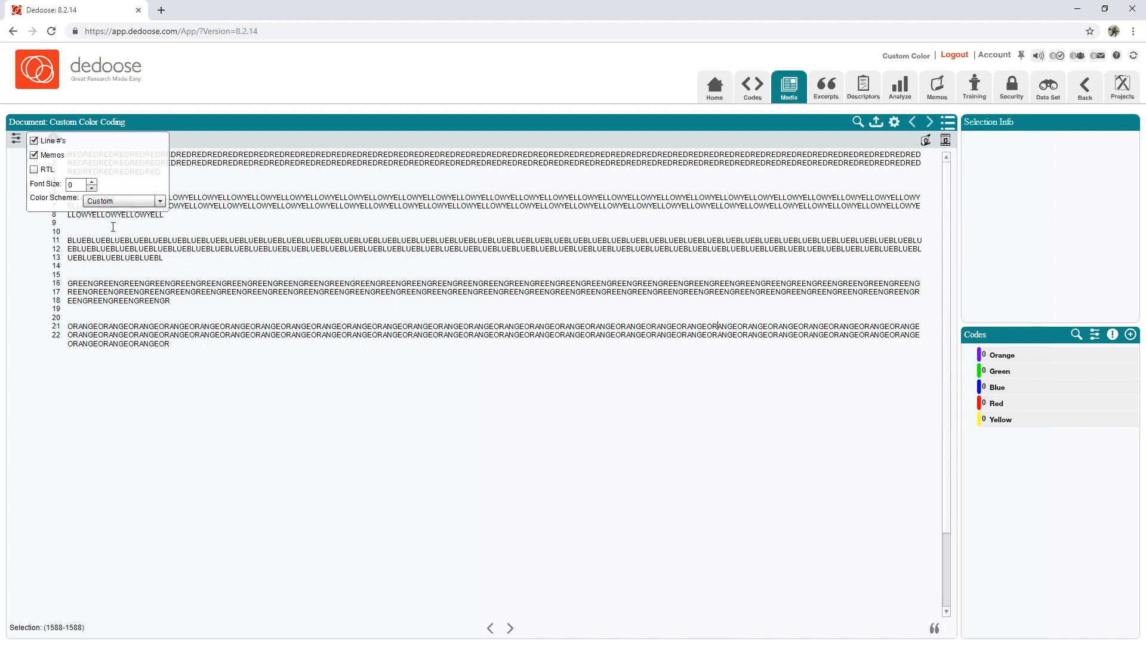
left_click(16, 139)
- Apply the Red code to the whole RED paragraph on lines 1 to 3 of the document
left_click(194, 206)
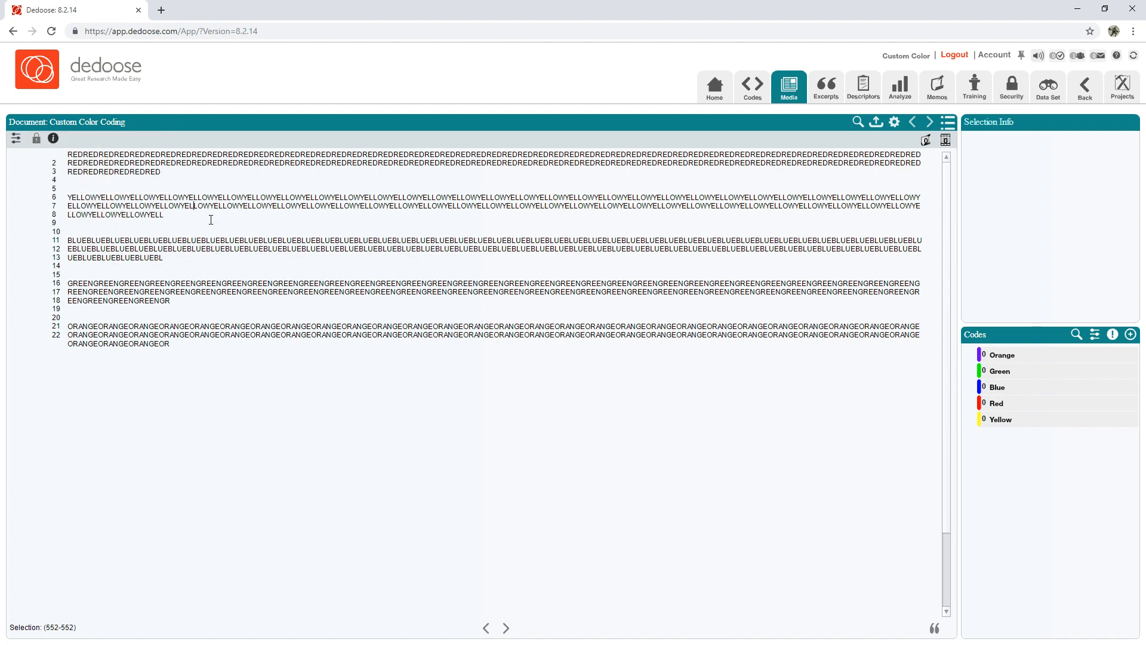
left_click_drag(174, 175, 66, 154)
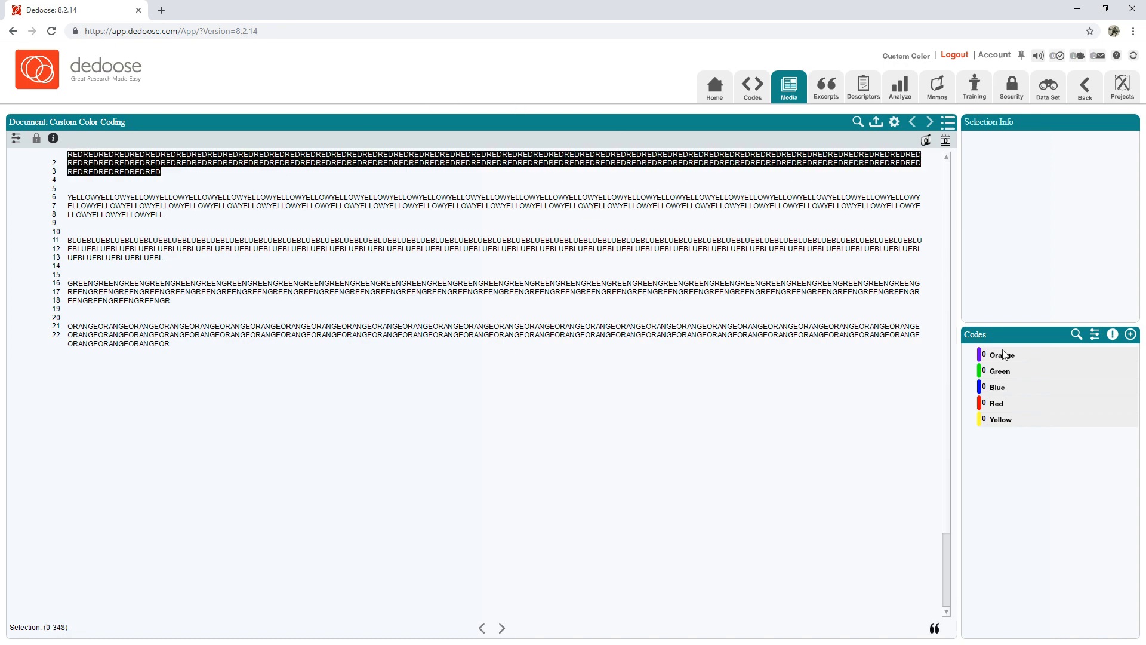
double_click(1005, 403)
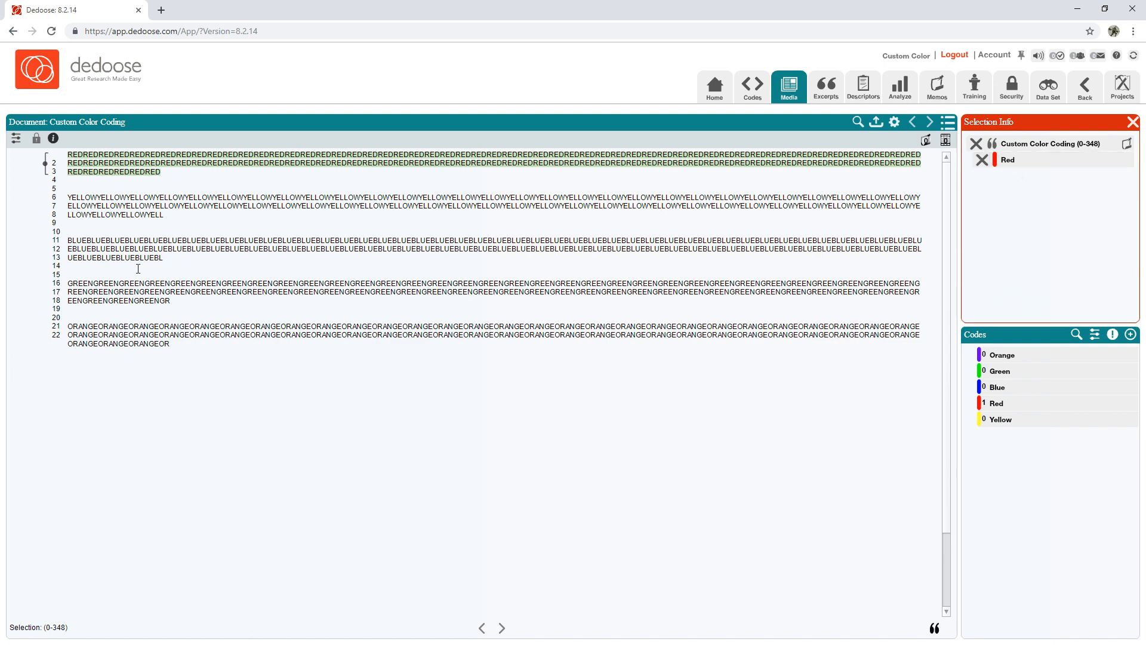
- Select the whole YELLOW paragraph on lines 6 to 8 and apply the Yellow code using Quick Code
left_click_drag(184, 220, 70, 197)
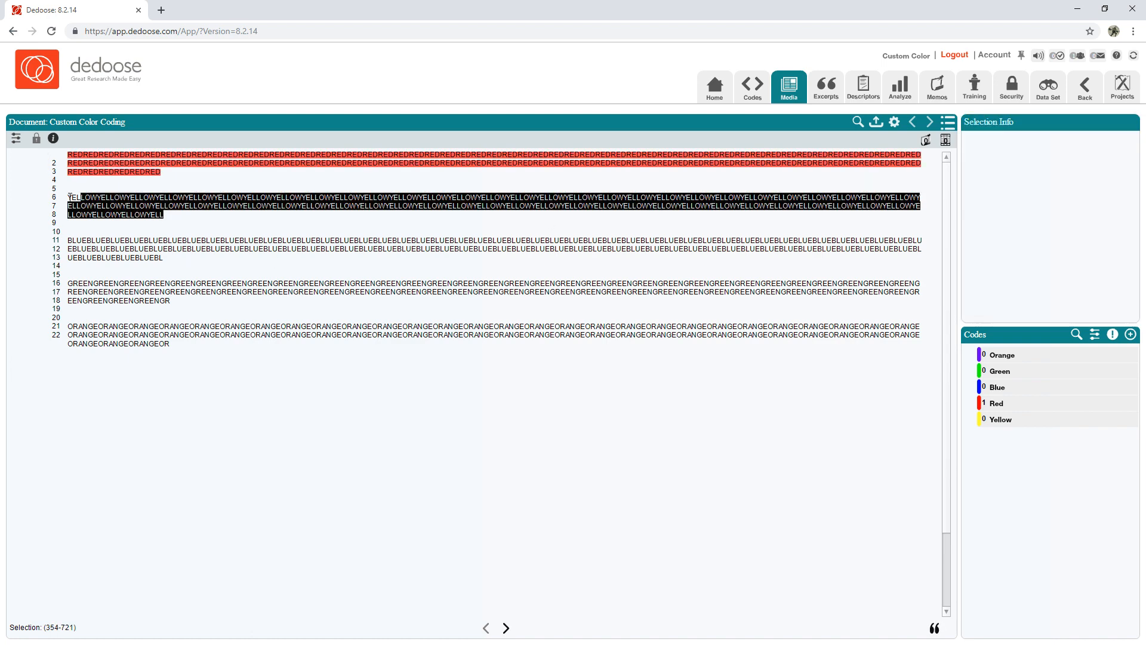
left_click(69, 197)
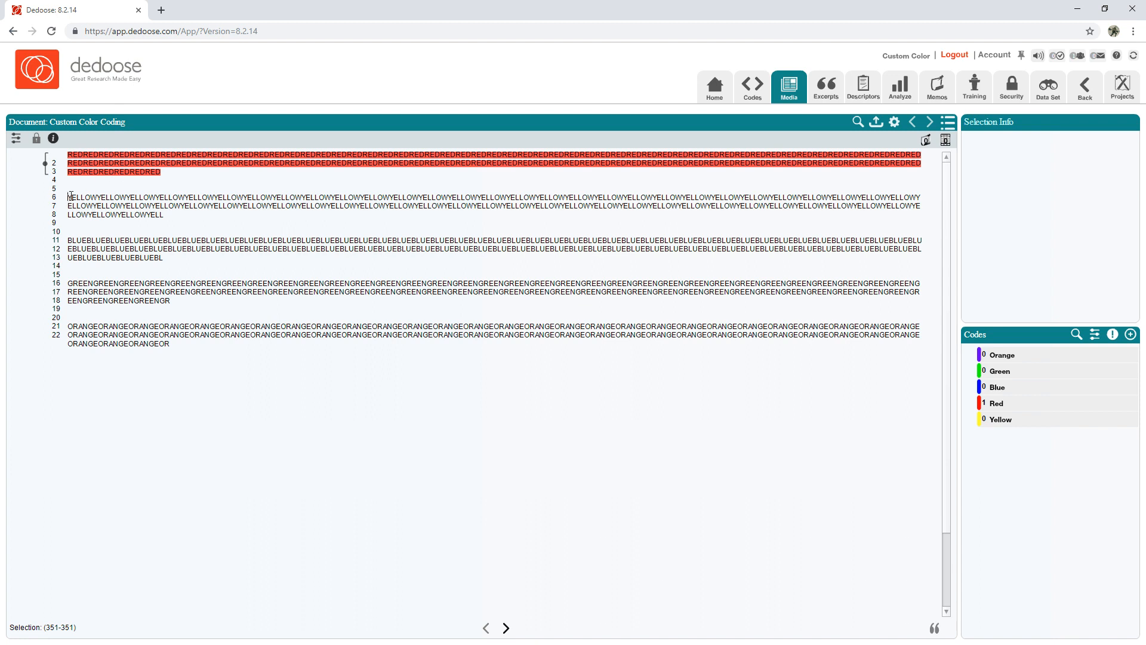
left_click_drag(69, 197, 184, 215)
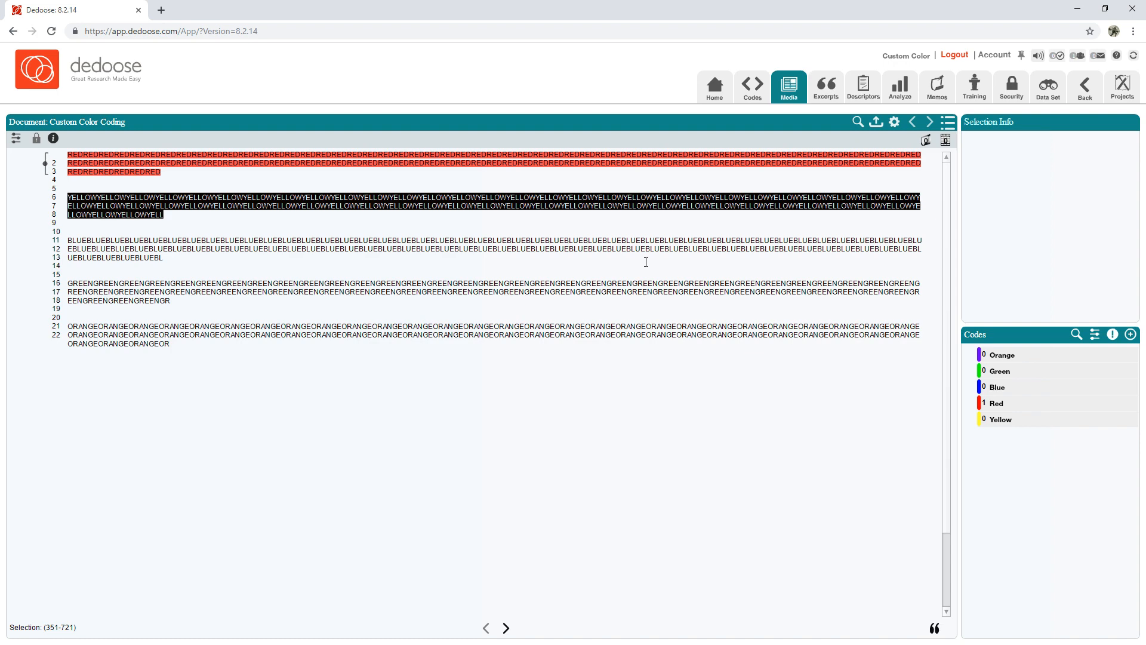
key("ctrl+q")
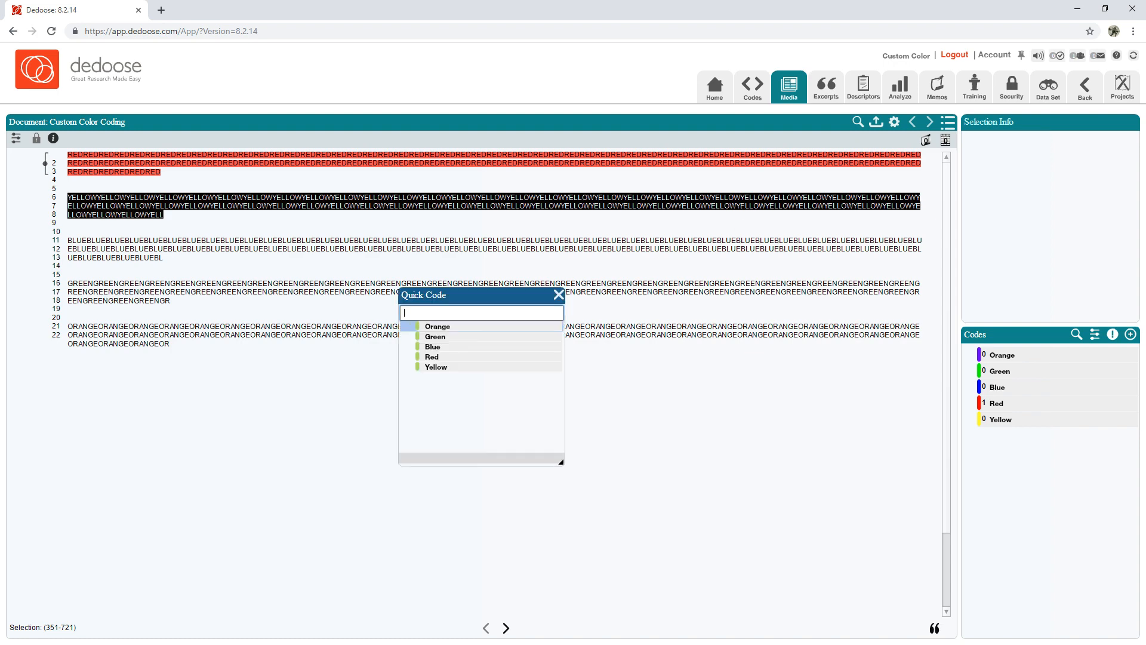
left_click(469, 367)
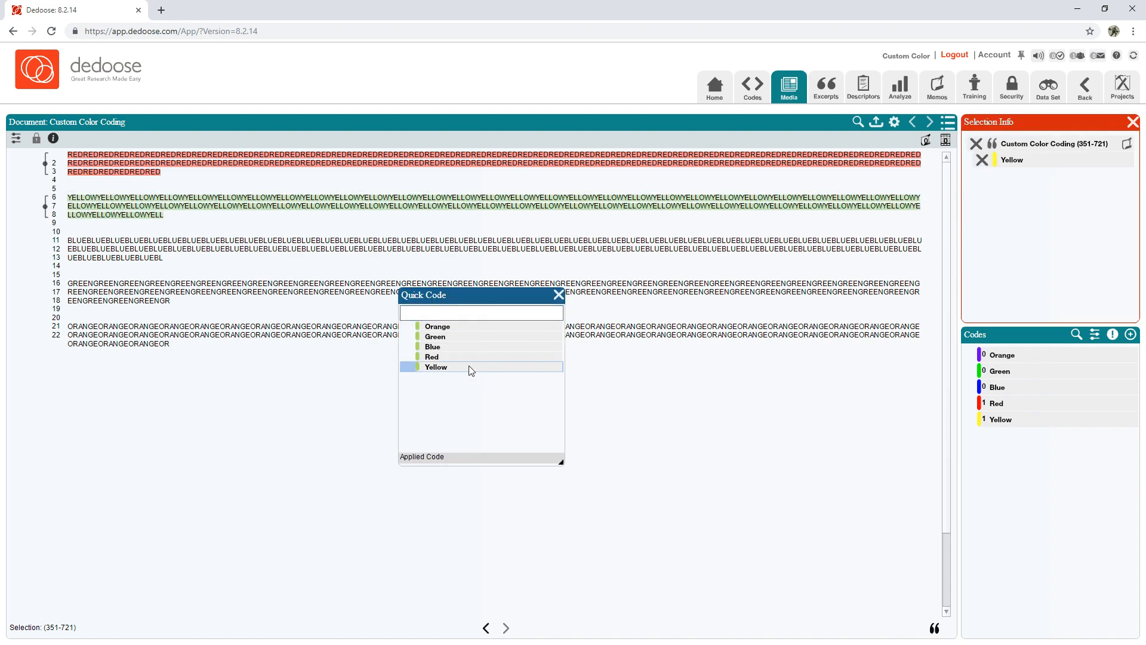
- Select the whole BLUE paragraph on lines 11 to 13 and apply the Blue code using Quick Code
left_click(591, 249)
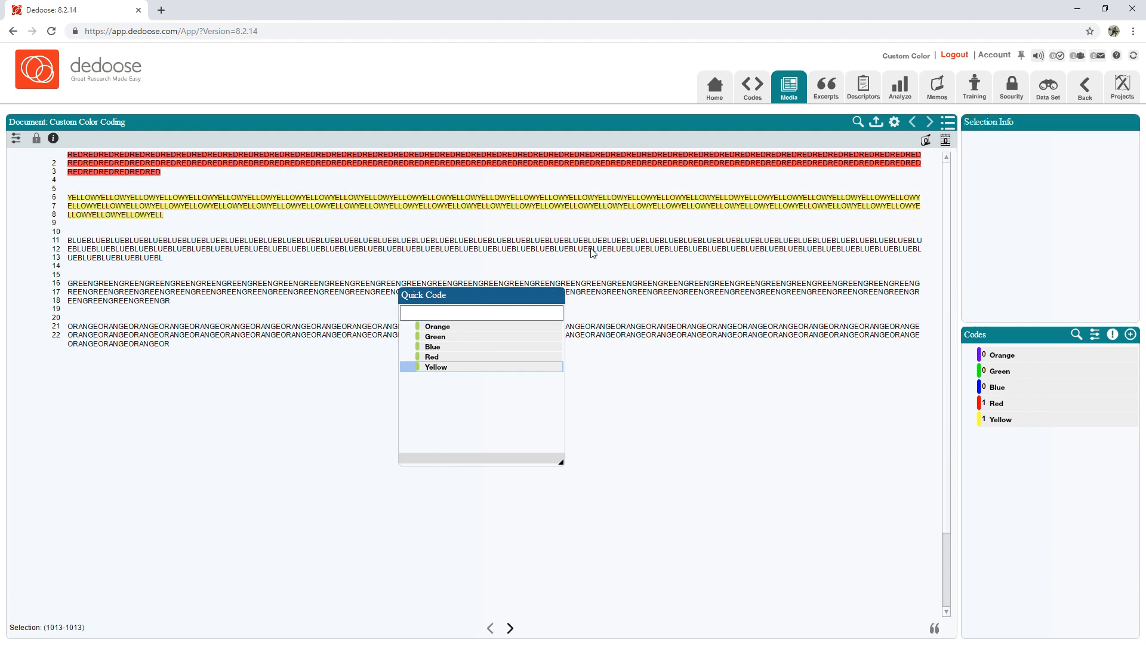
left_click_drag(180, 255, 71, 240)
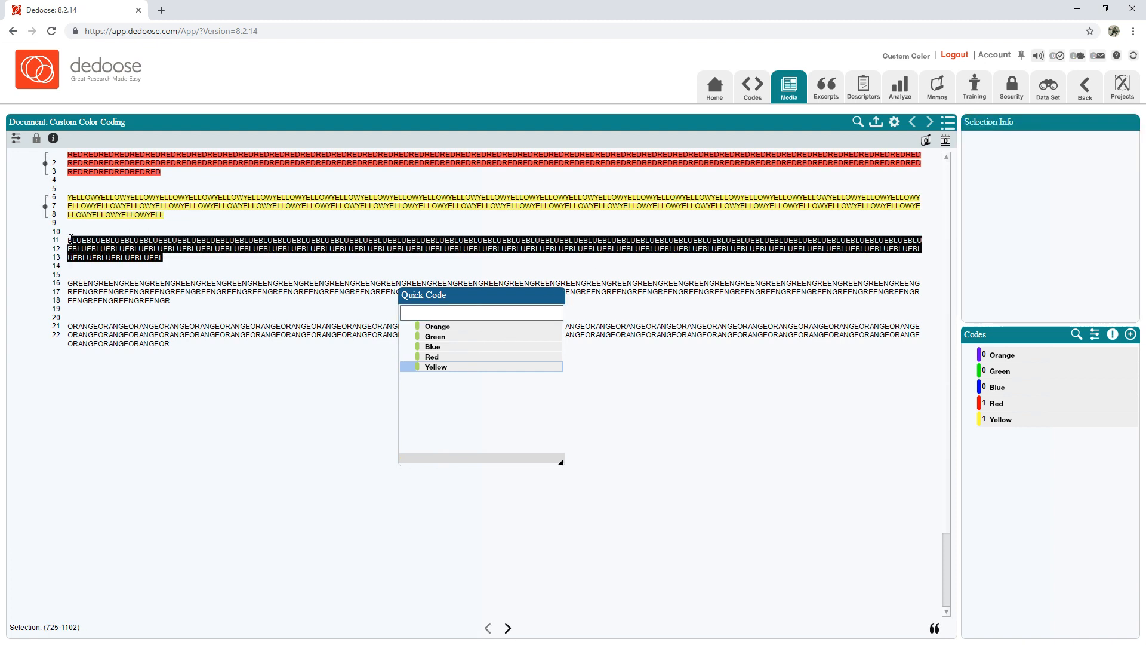
left_click(457, 348)
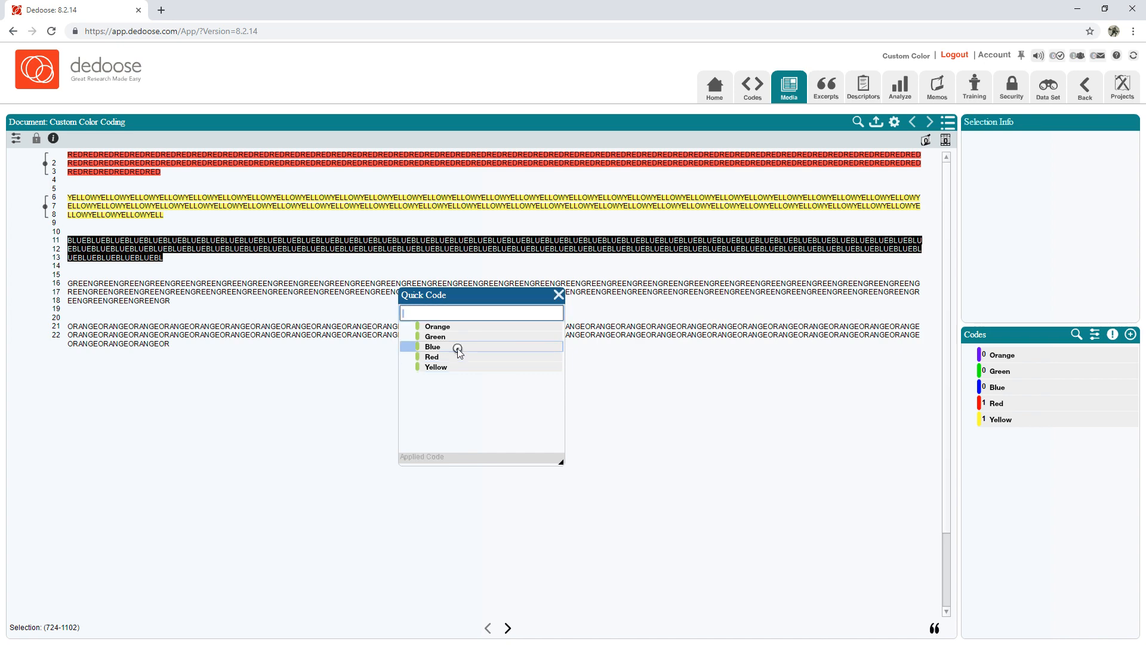
left_click(203, 290)
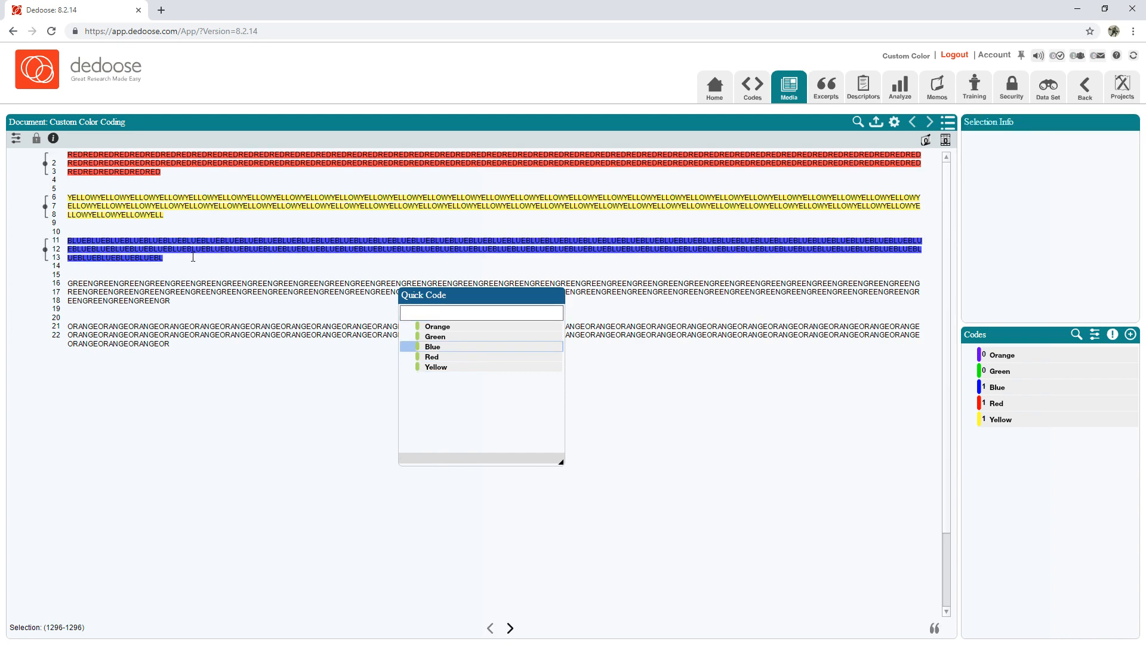
- Move the Quick Code window clear of the text and change the Blue code's custom color to a light blue
left_click_drag(516, 294, 867, 407)
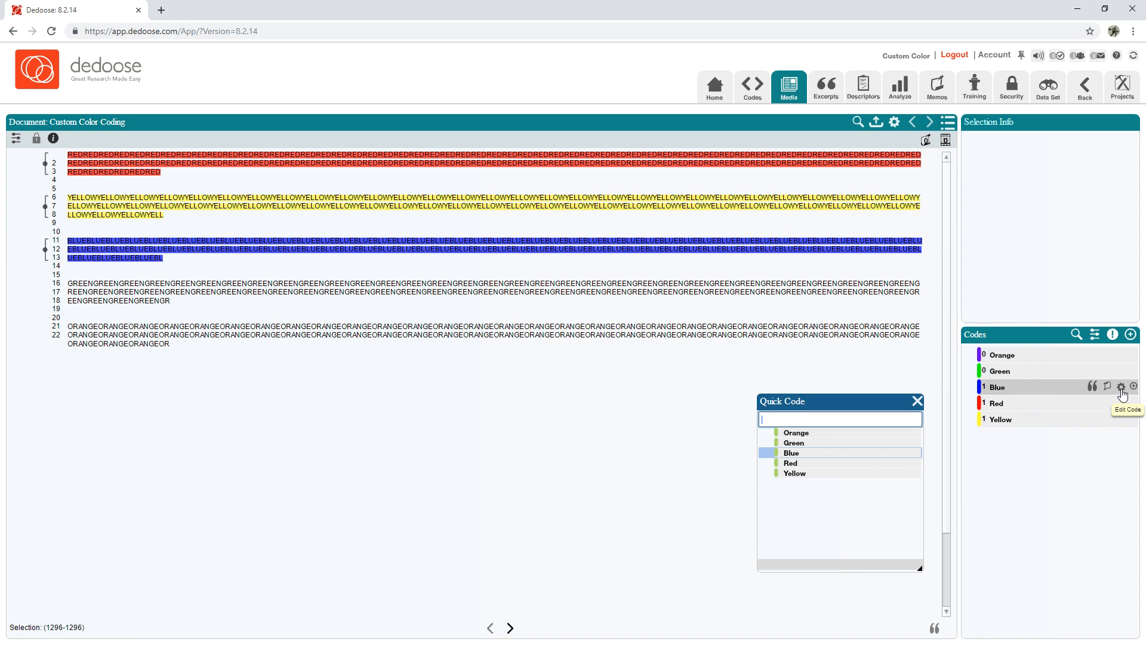
left_click(1121, 388)
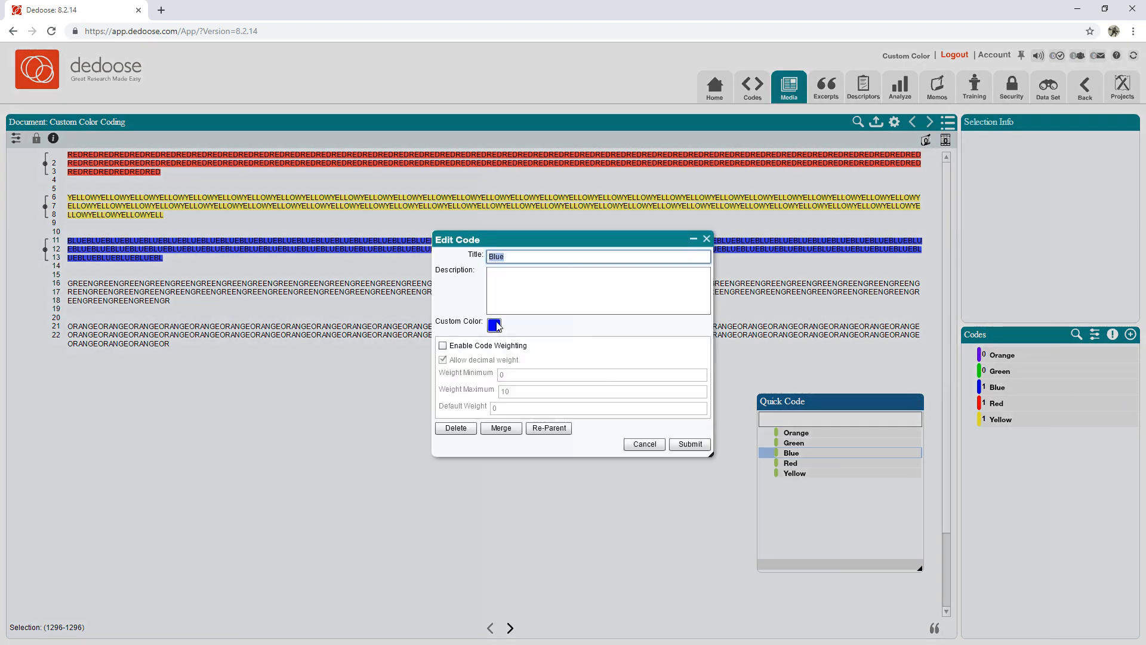
left_click(495, 325)
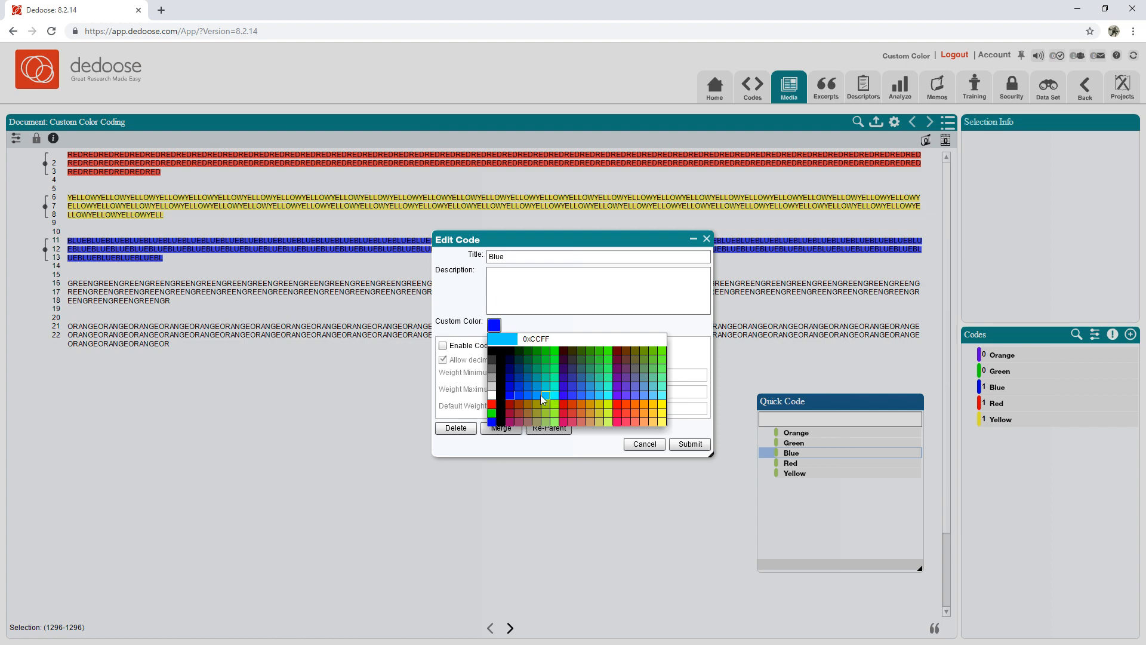
left_click(600, 393)
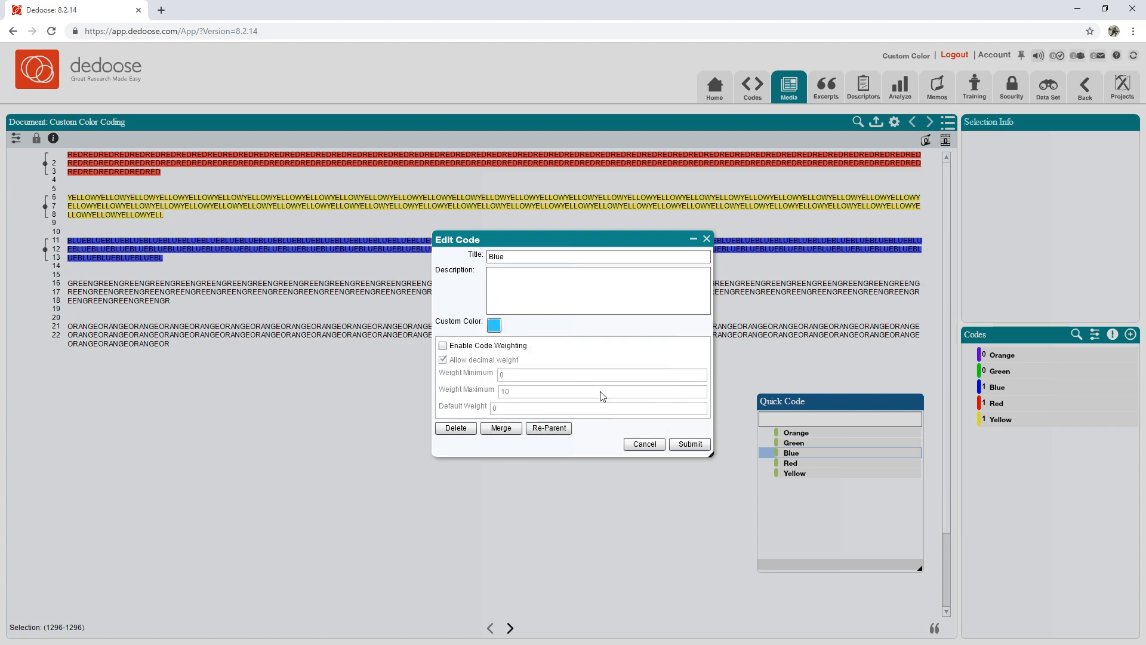
left_click(690, 443)
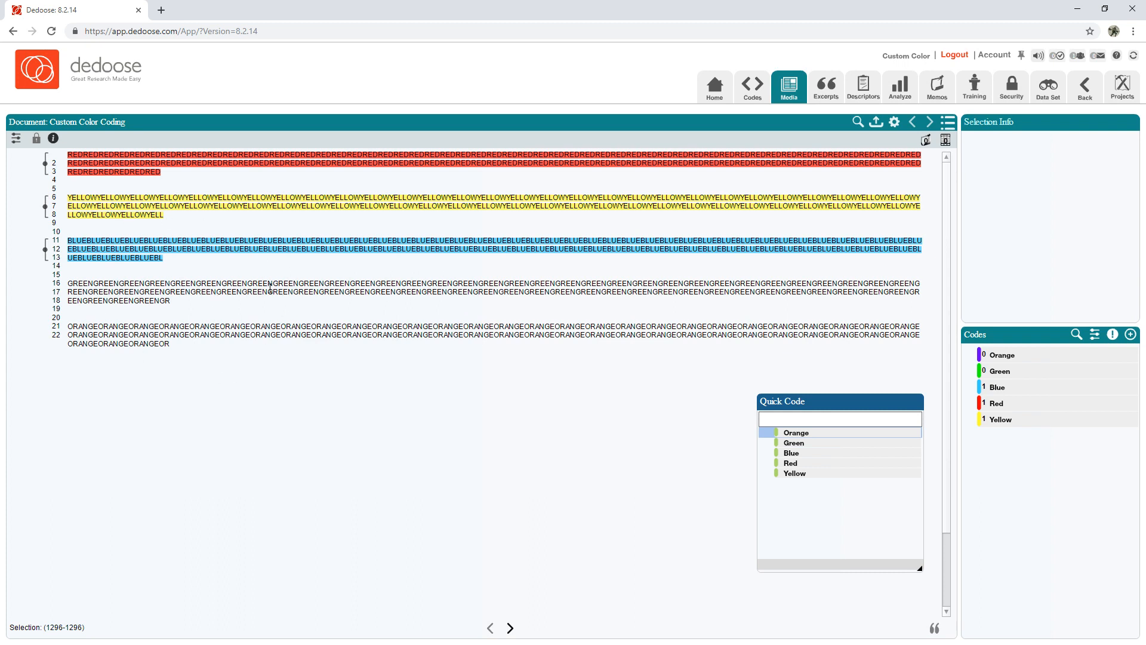
- Apply the Green code to the whole GREEN paragraph on lines 16 to 18 using Quick Code
left_click_drag(180, 299, 66, 285)
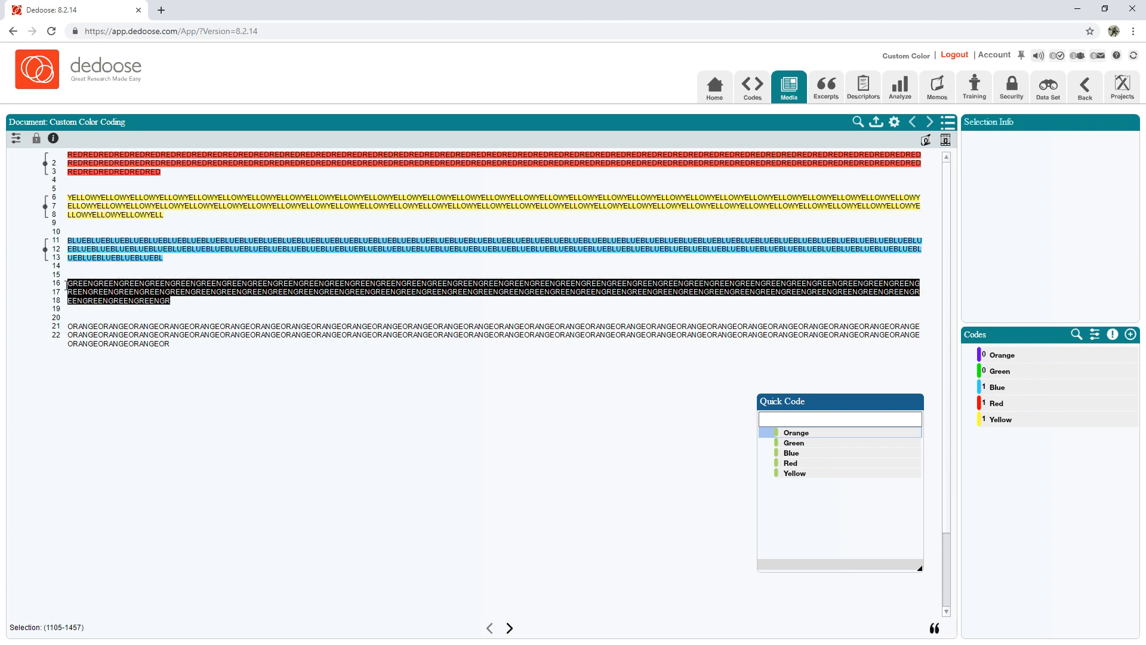
left_click(811, 442)
left_click(665, 344)
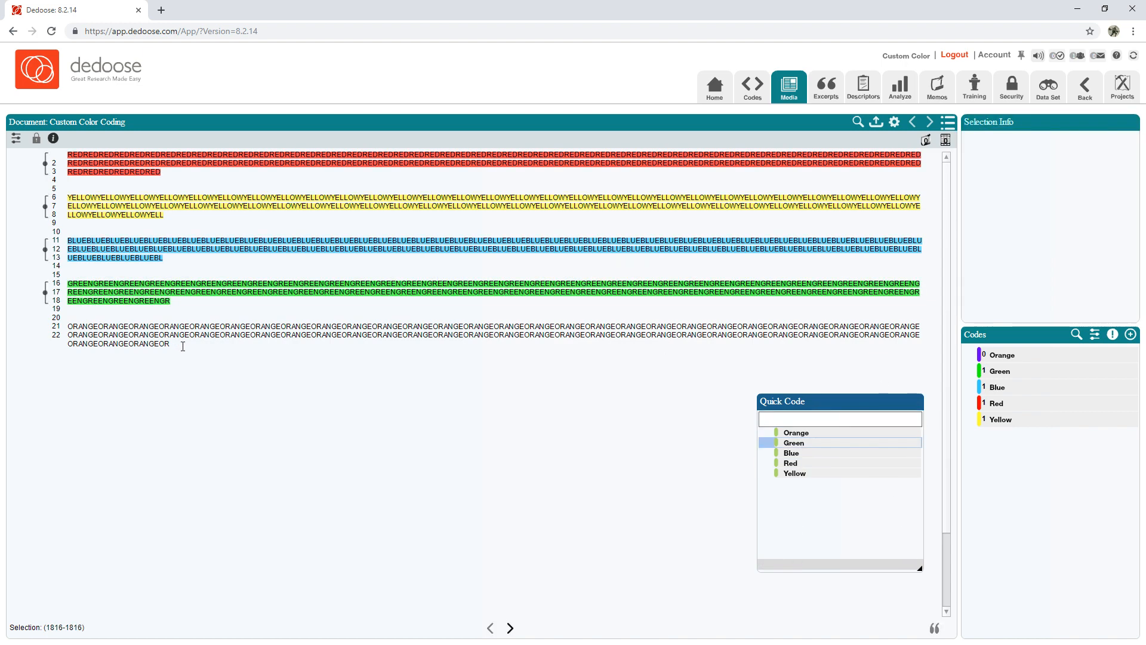
- Change the Orange code's custom color to orange 0xFF9900 and submit the edit
left_click_drag(183, 346, 67, 326)
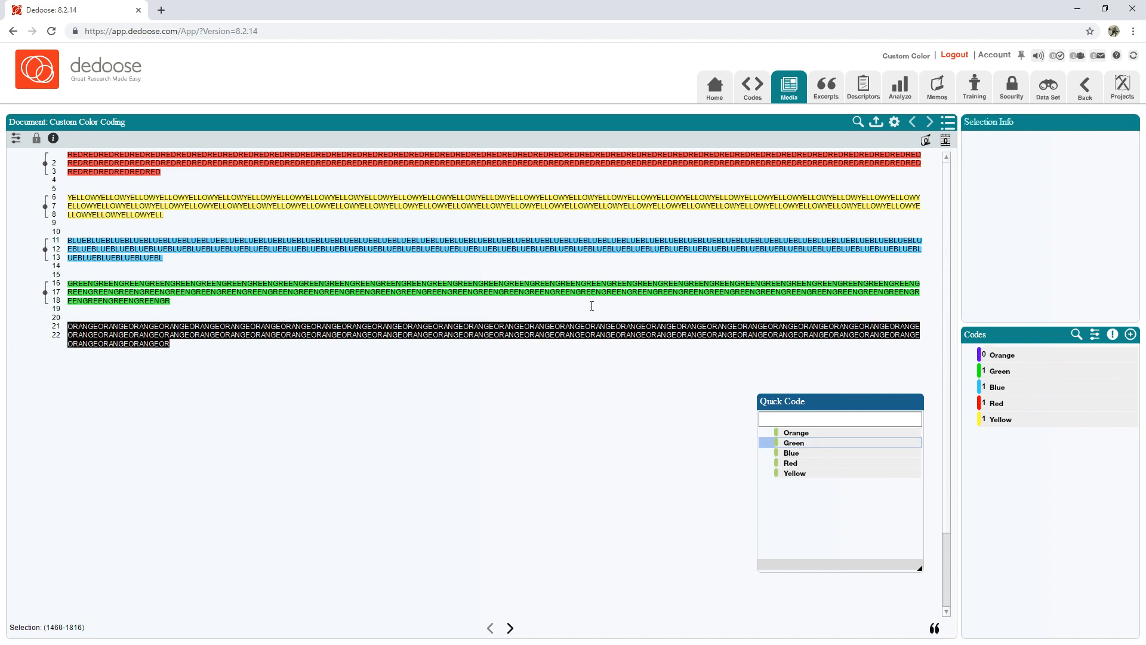
left_click(1122, 357)
left_click(495, 325)
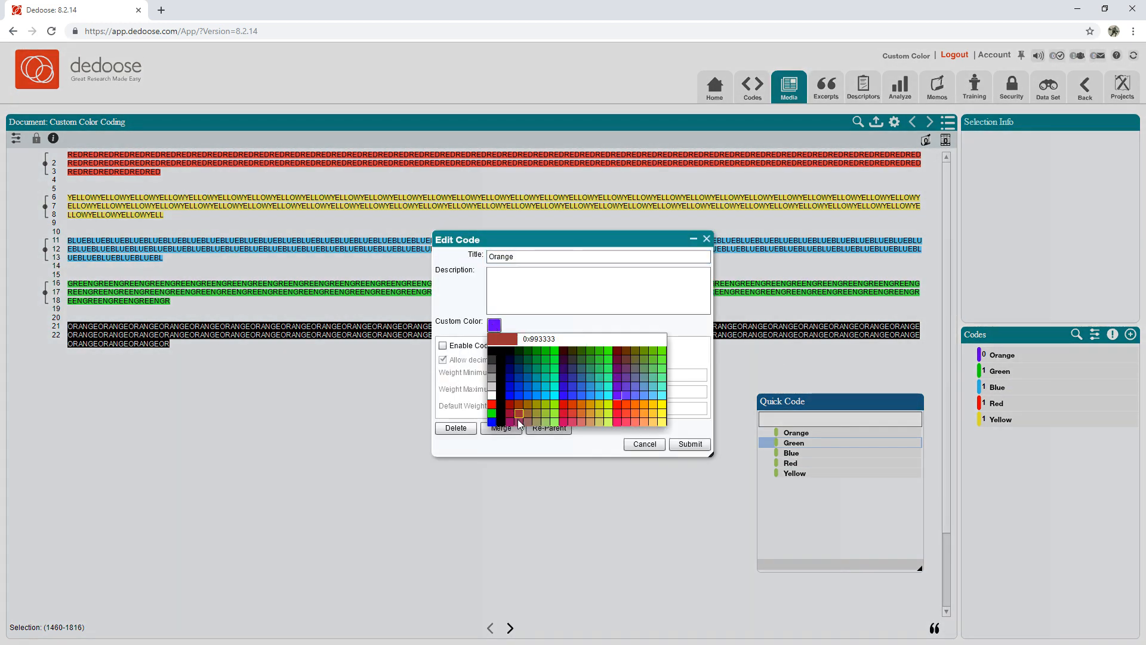
left_click(644, 422)
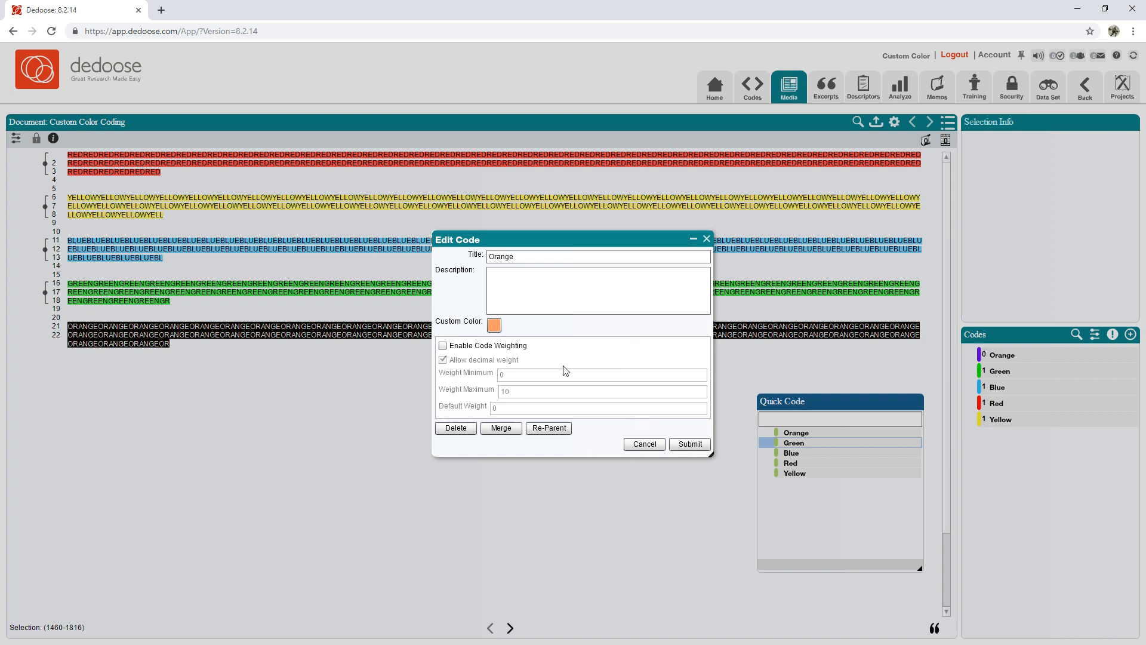
left_click(494, 325)
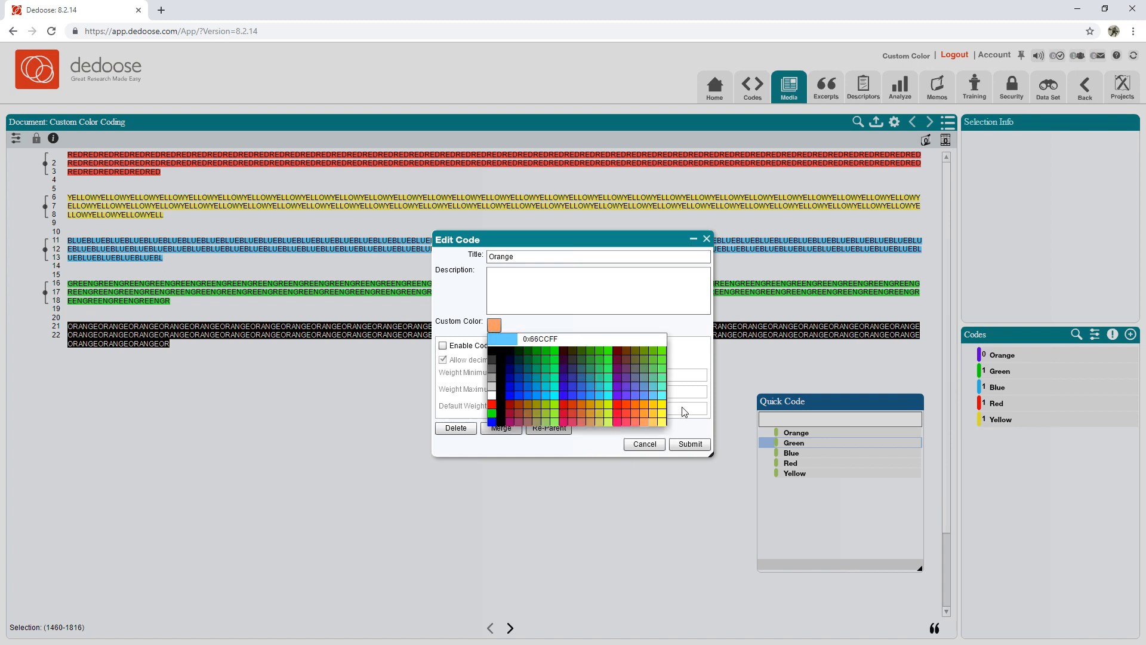
left_click(643, 404)
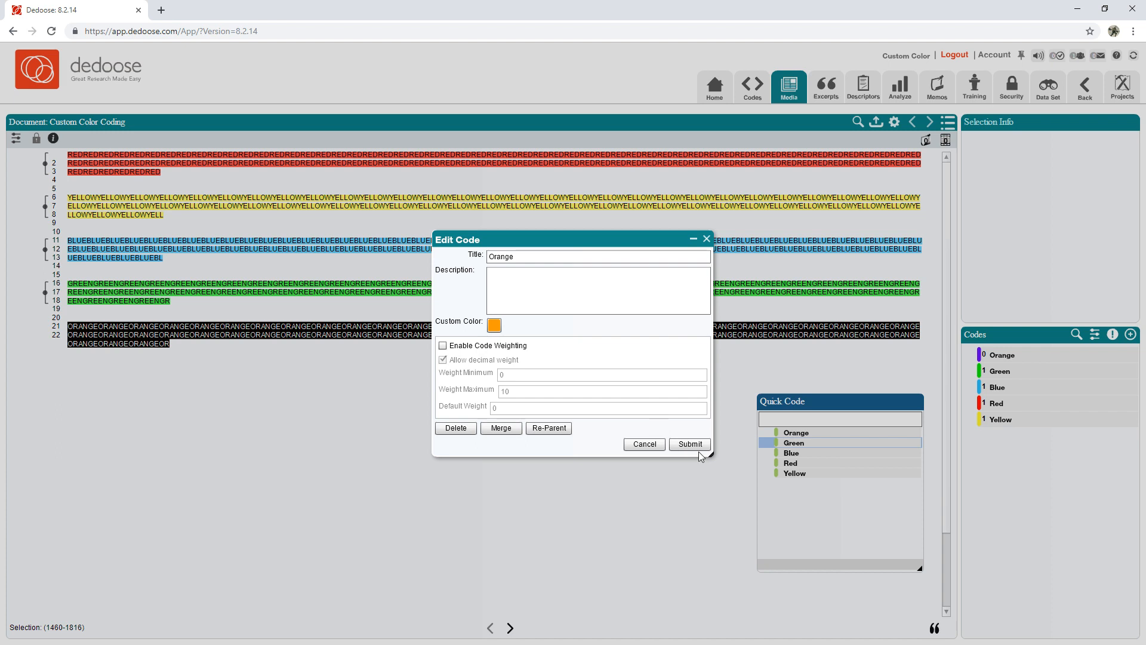
left_click(494, 324)
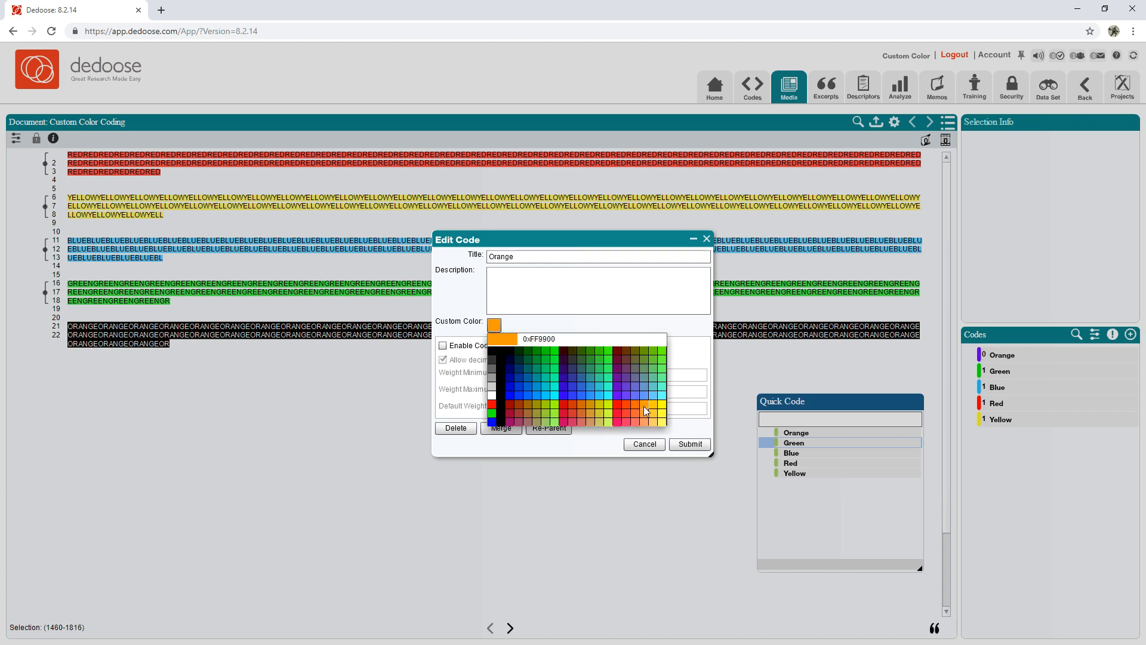
left_click(643, 406)
left_click(690, 444)
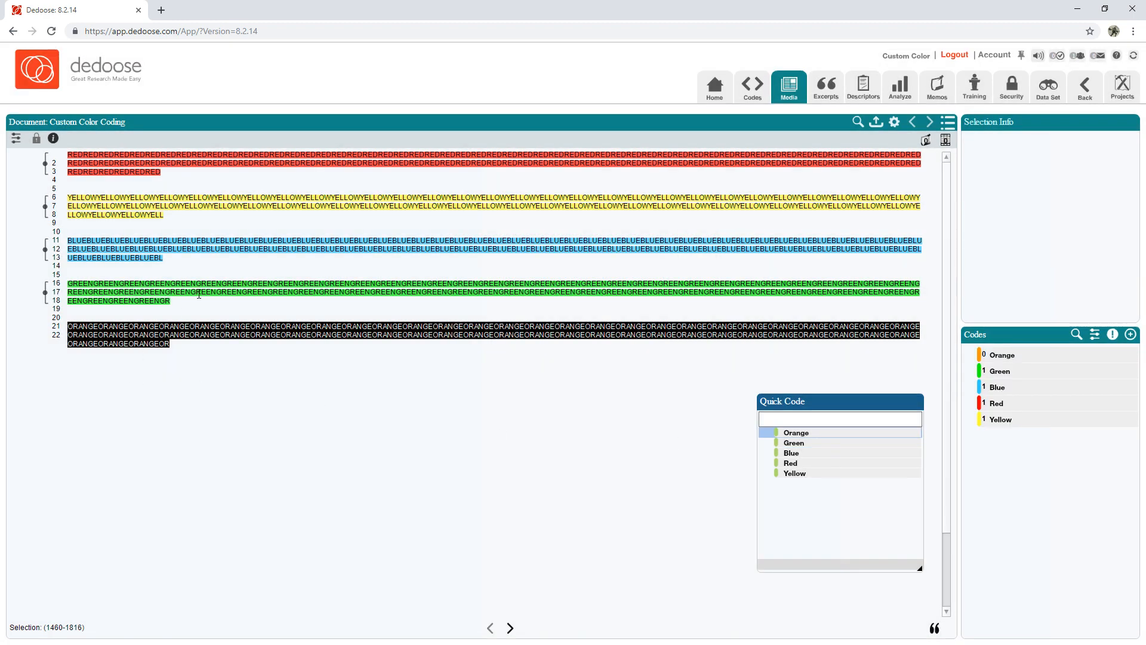
- Select the whole ORANGE paragraph starting on line 21 and apply the Orange code using Quick Code
left_click(199, 294)
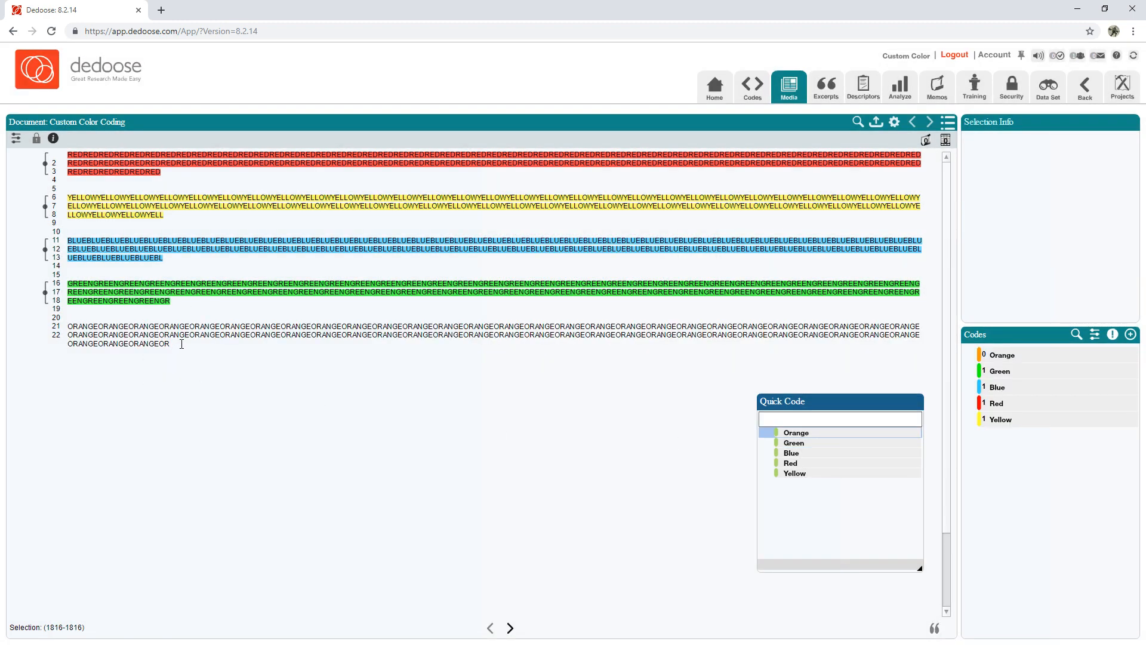
left_click_drag(182, 344, 68, 327)
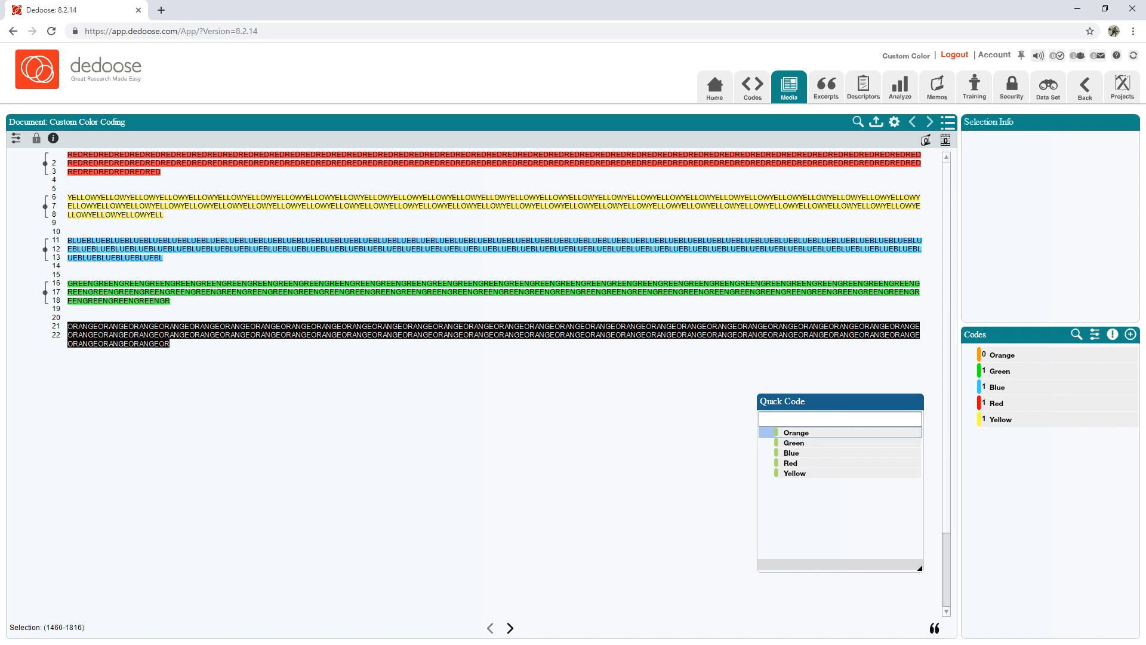
left_click(812, 433)
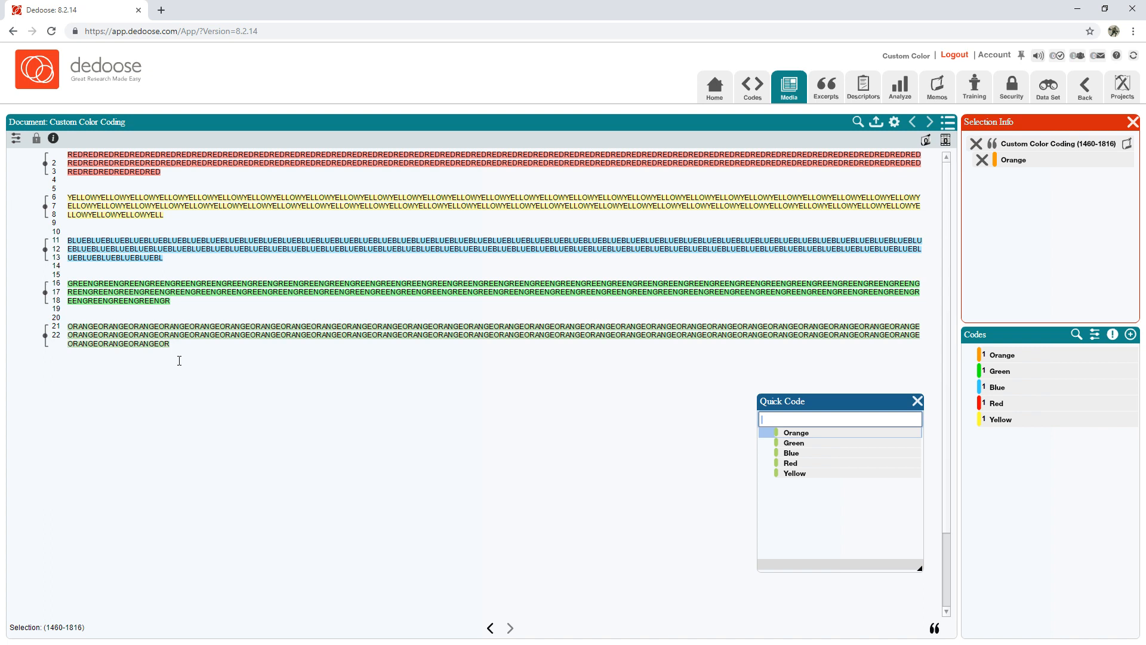
left_click(132, 283)
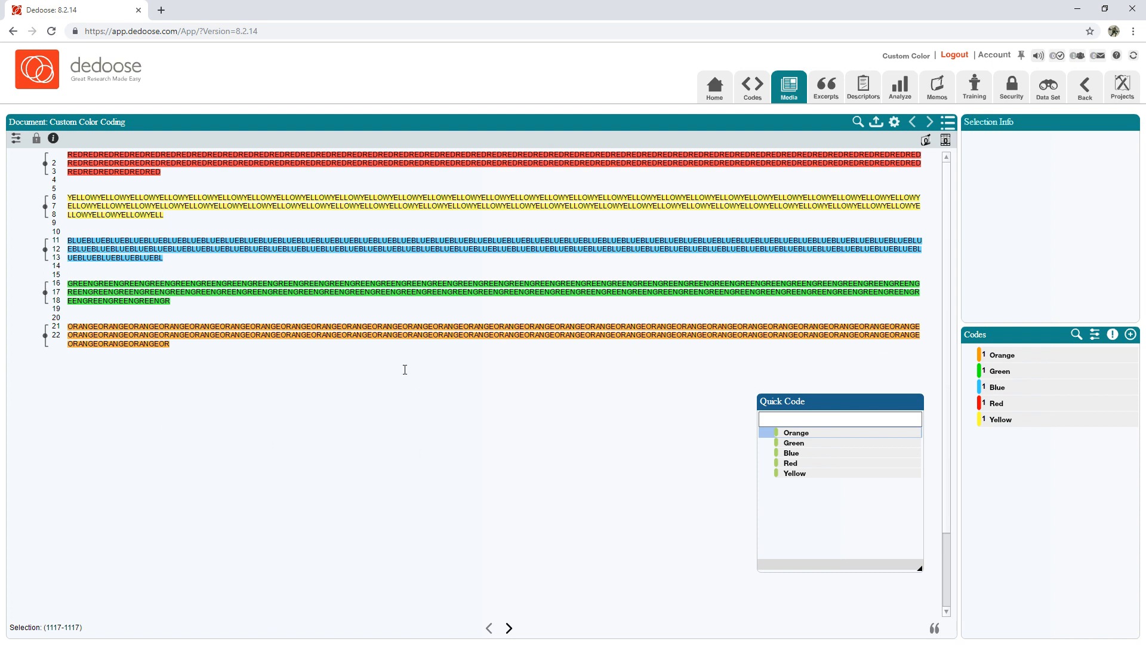
- Open the RED paragraph's excerpt, create and apply a new code named Color with Quick Code, and close Quick Code
mouse_move(48, 297)
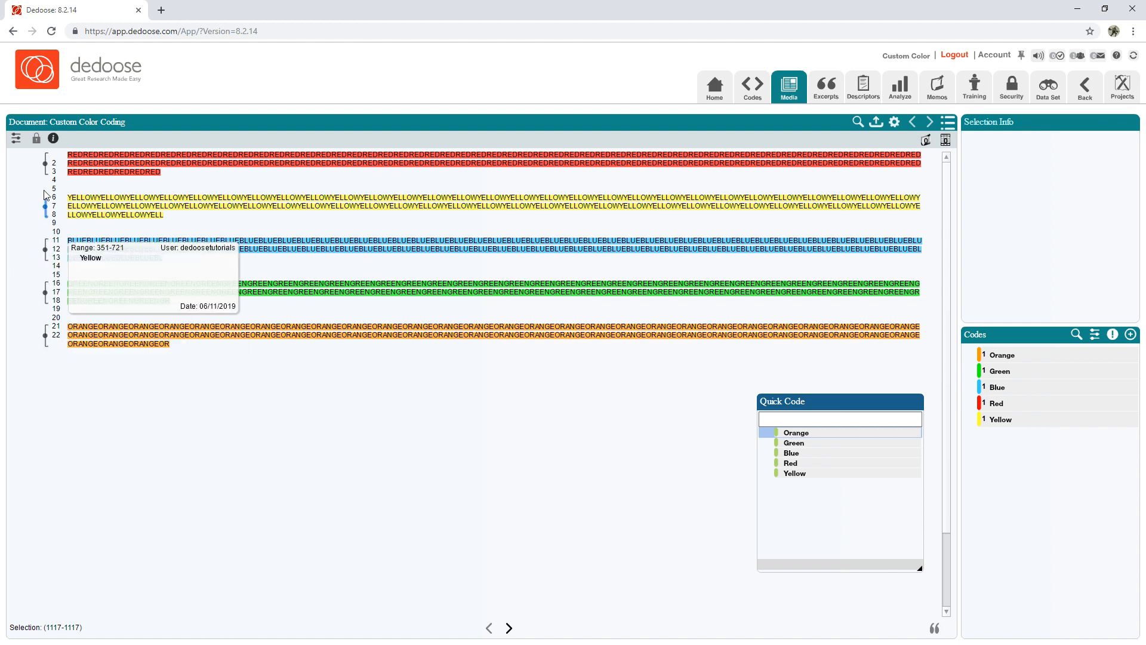
mouse_move(45, 175)
mouse_move(46, 338)
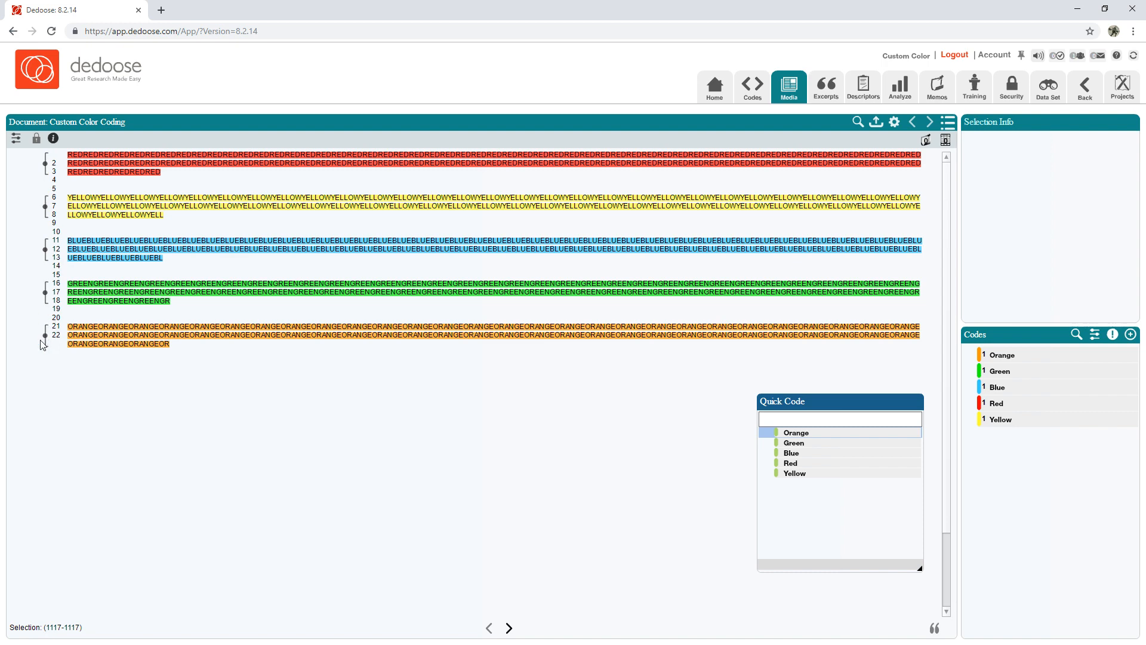
left_click(48, 169)
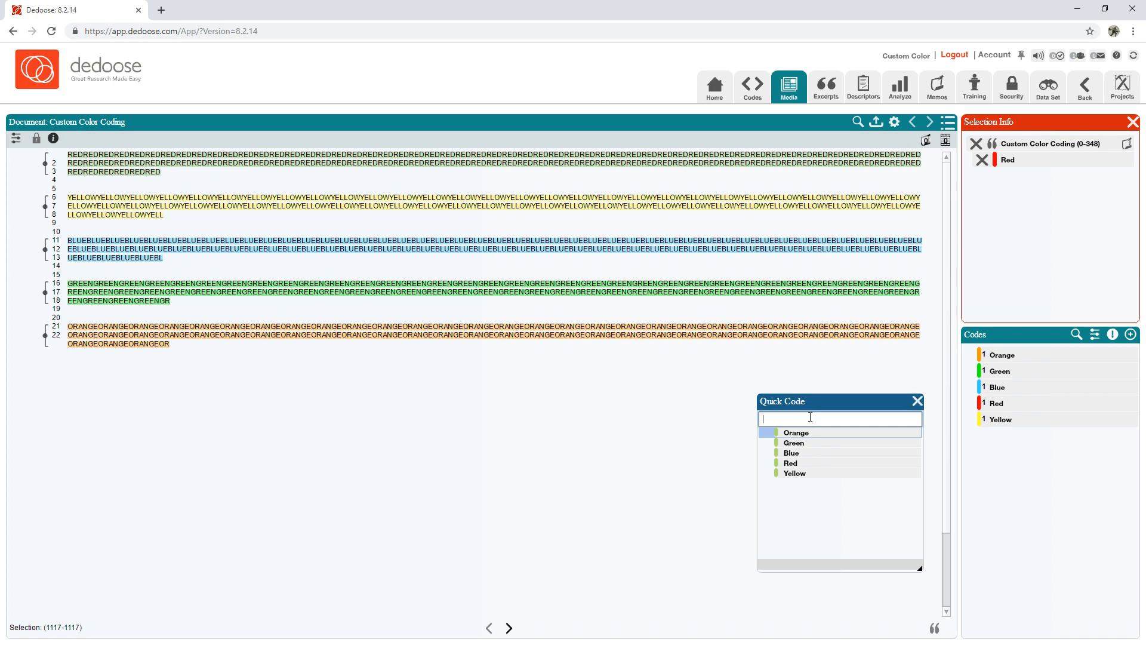
type("Color")
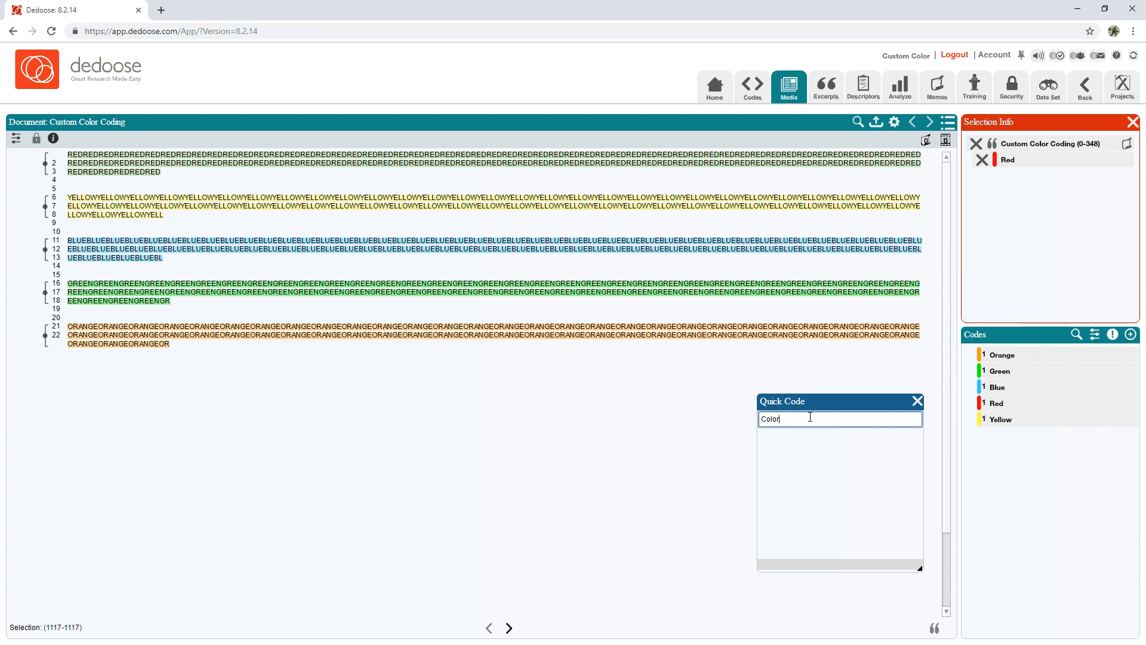
key("Return")
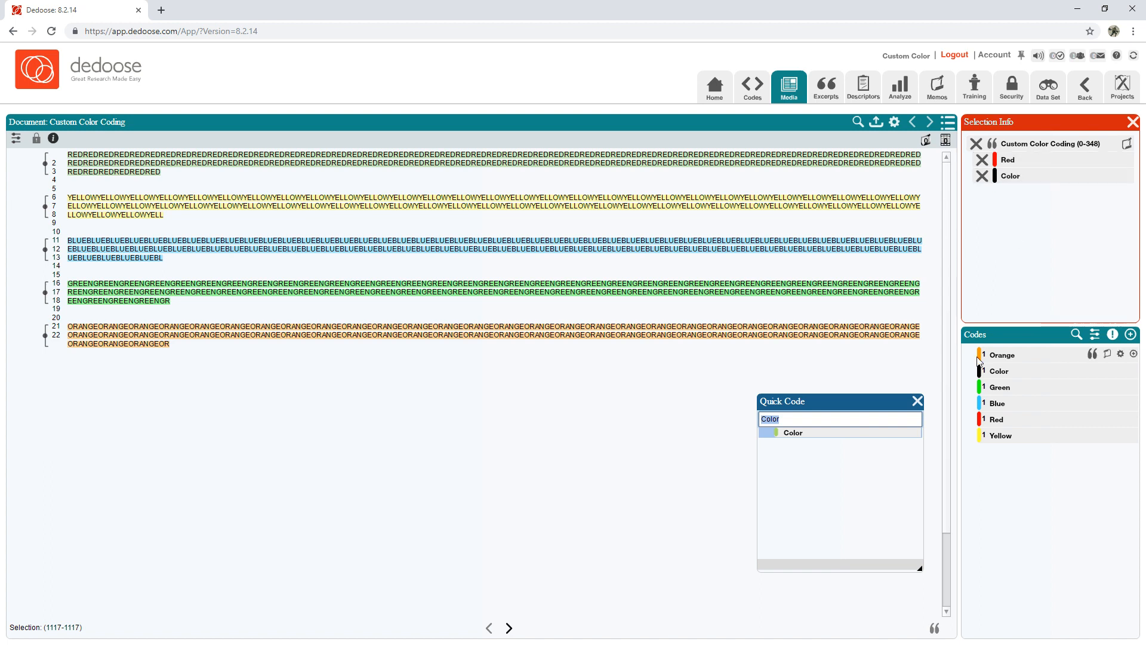
left_click(918, 400)
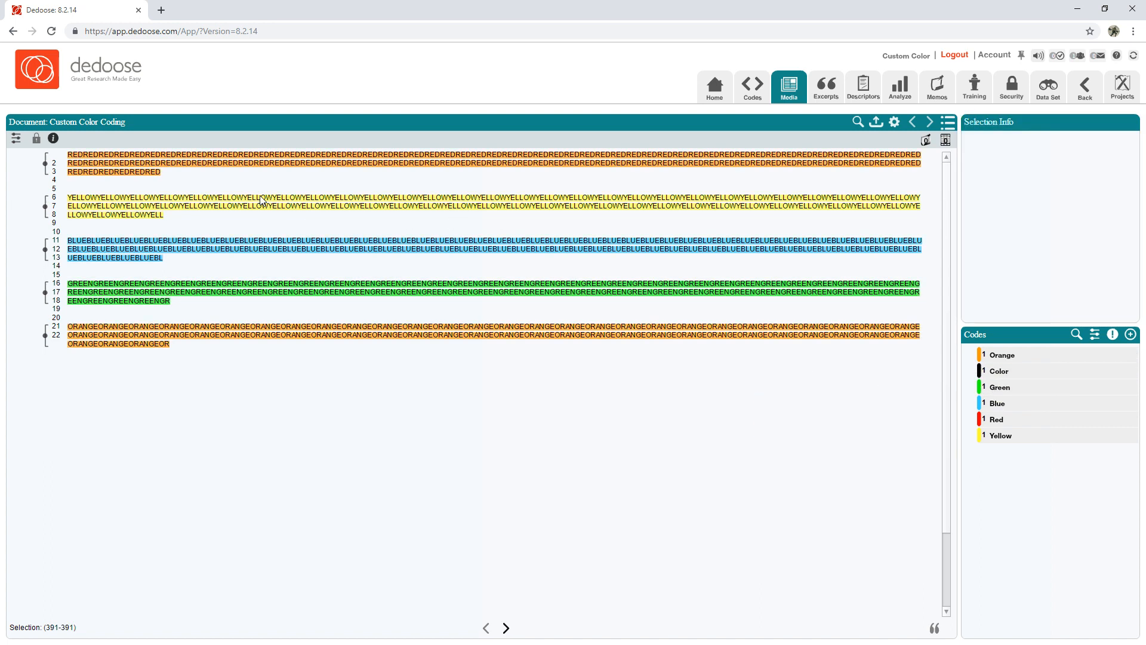
- Examine which codes are applied to the RED paragraph's excerpt and compare its highlighting with the ORANGE paragraph
left_click(122, 174)
left_click(46, 164)
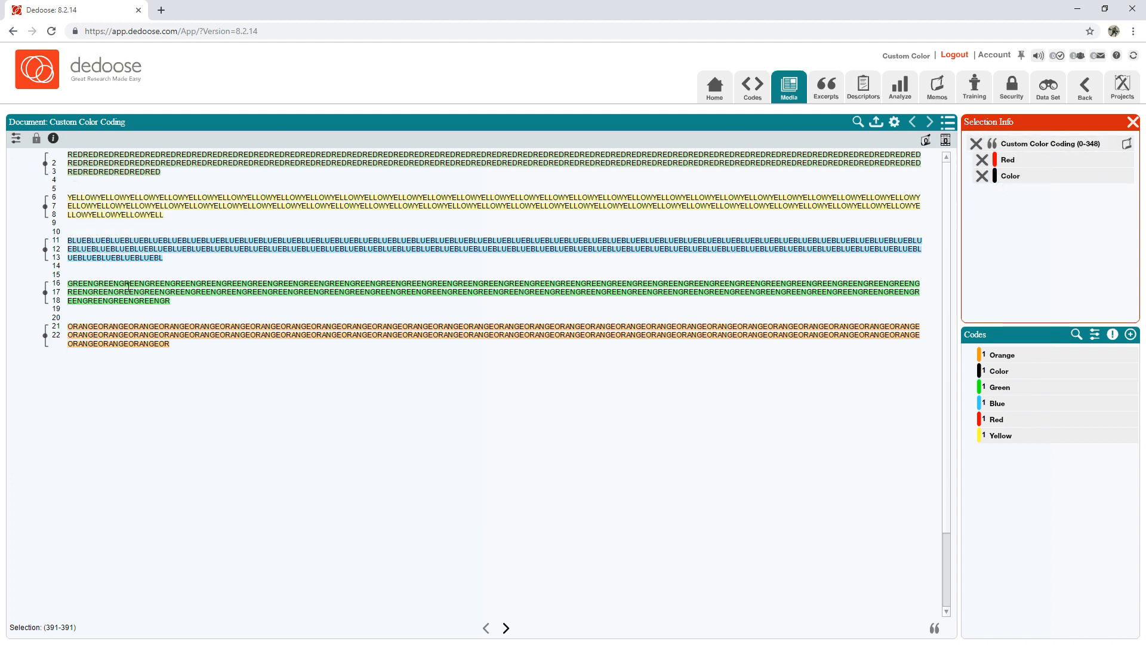
left_click(114, 330)
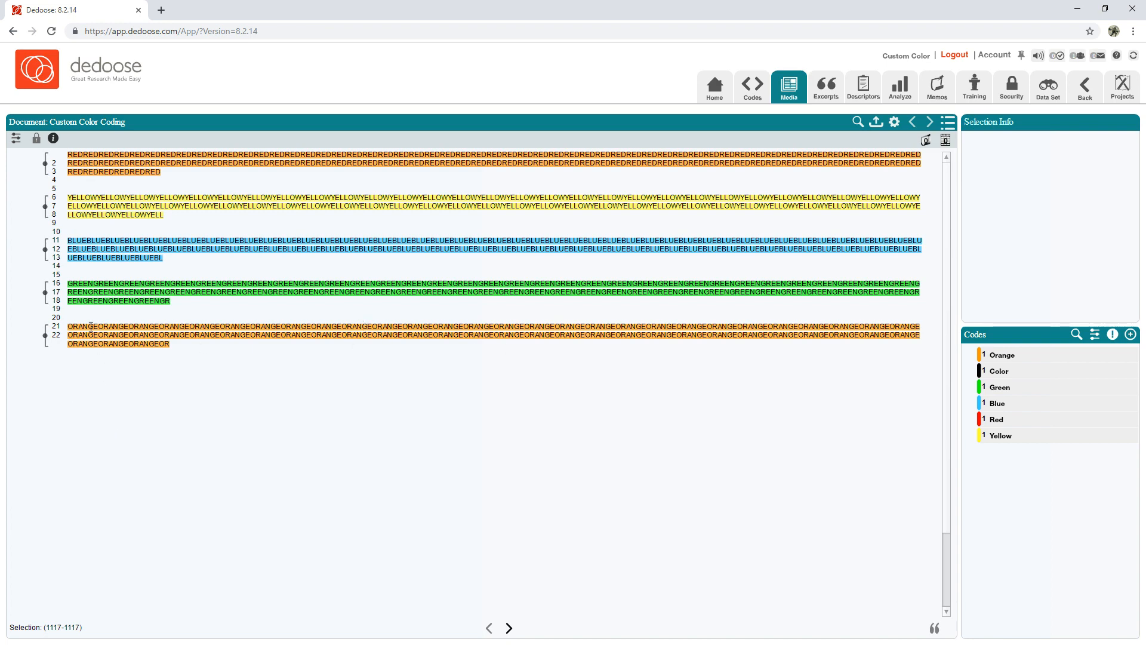
left_click_drag(91, 326, 171, 344)
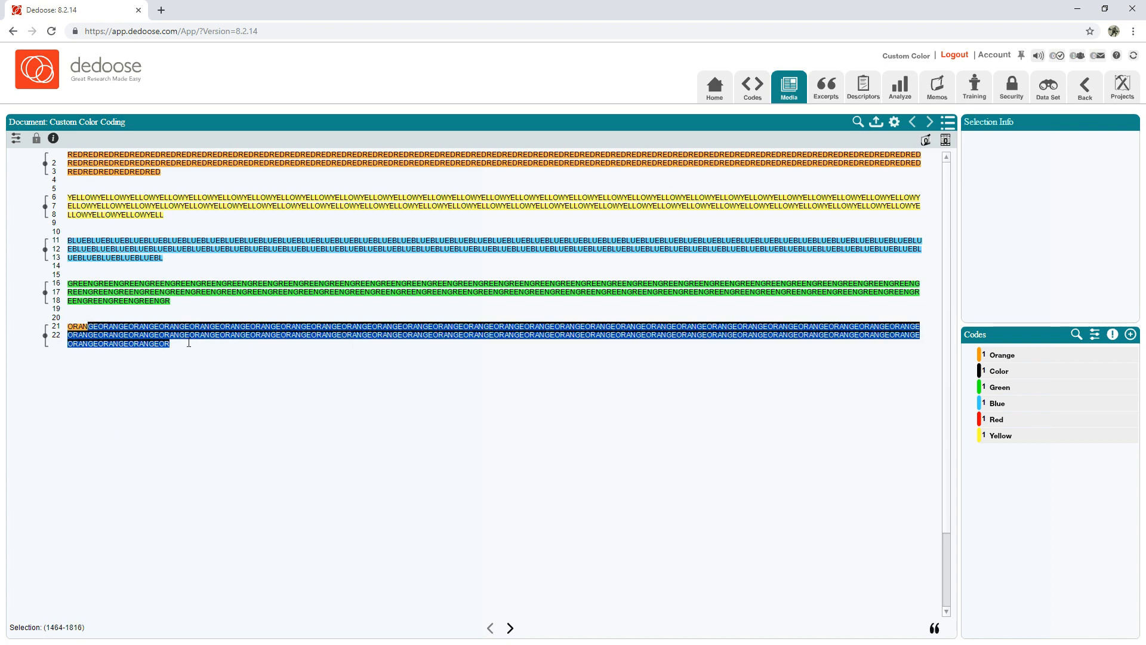
left_click(103, 155)
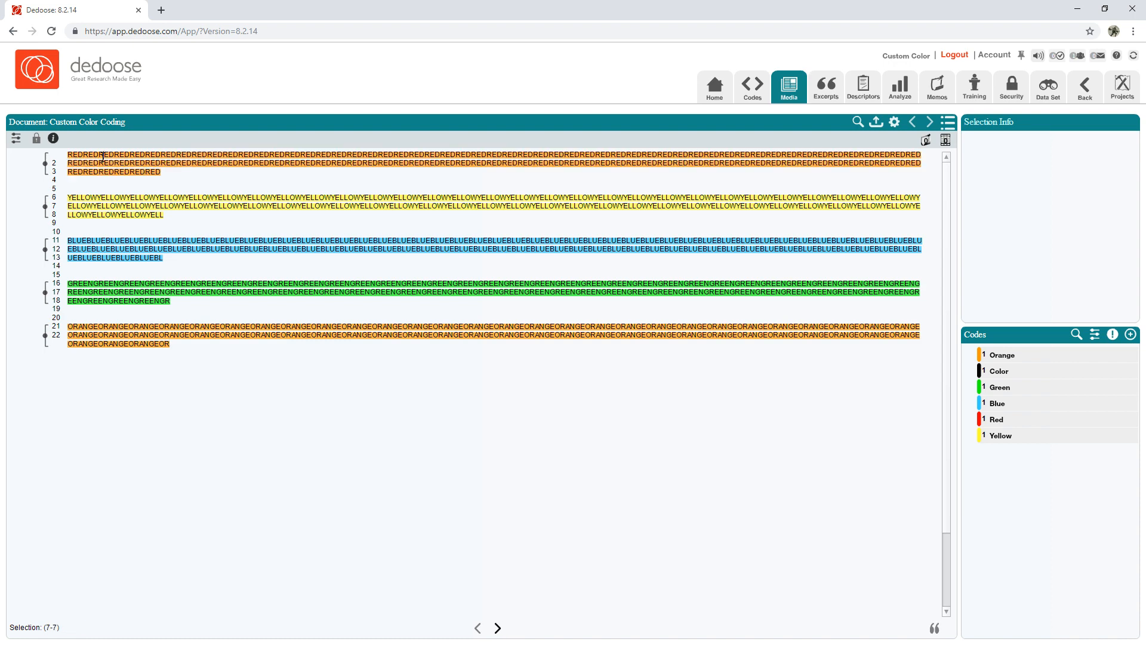
- Select the ORANGE paragraph's excerpt, change the Orange code's custom color to teal green, submit the edit, and deselect the excerpt
left_click(44, 336)
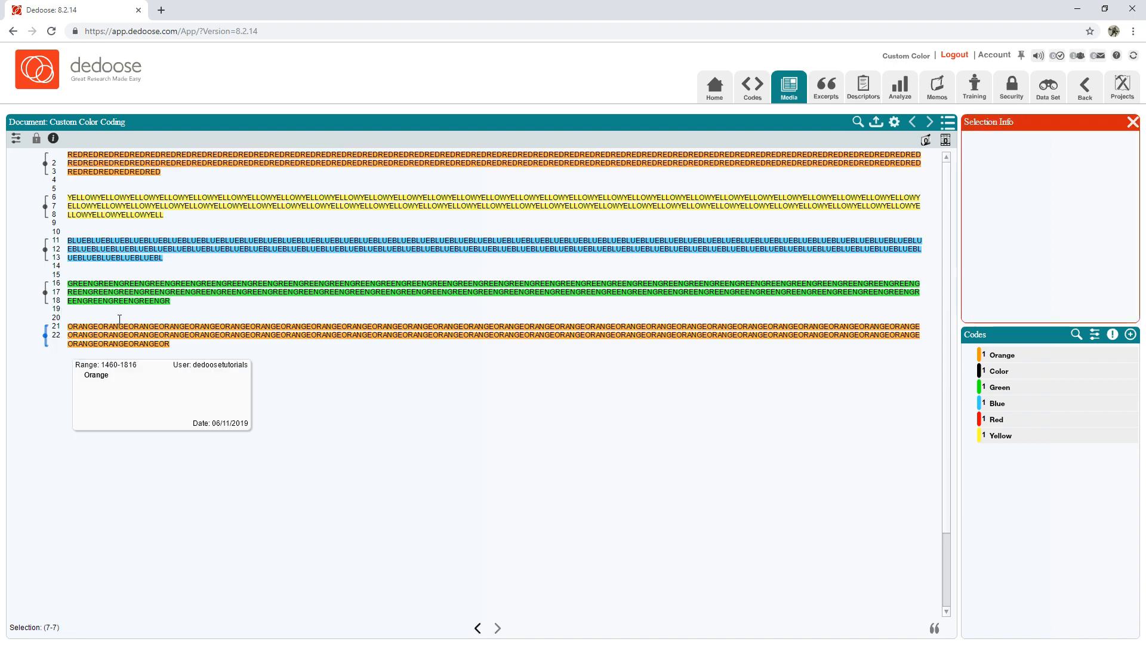
left_click(1122, 356)
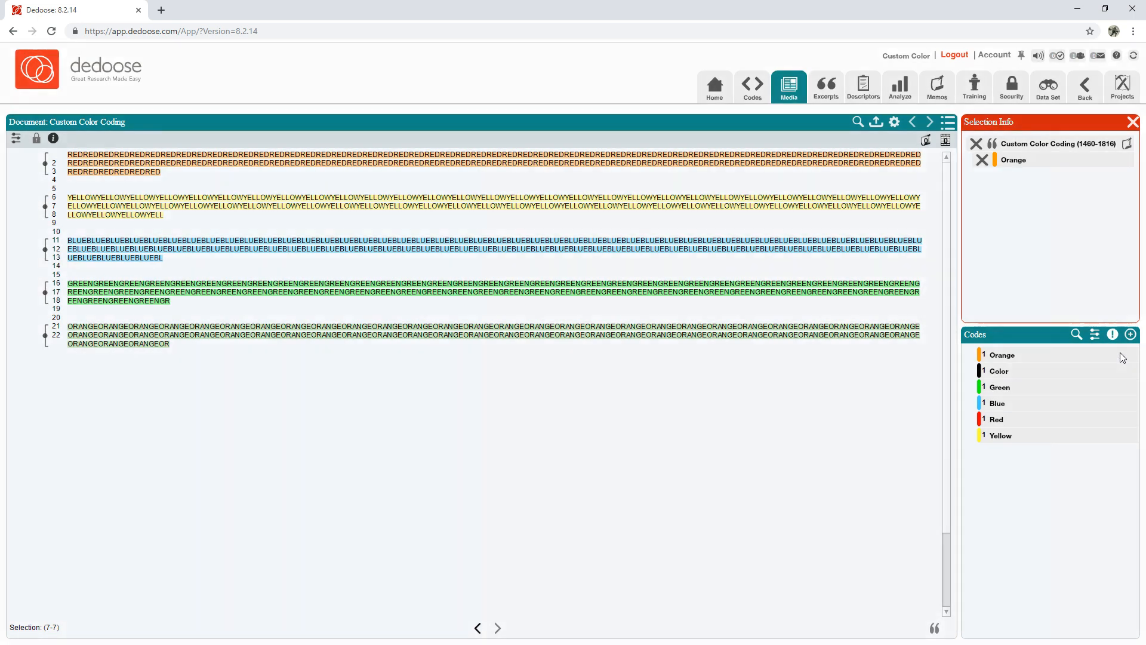
left_click(494, 325)
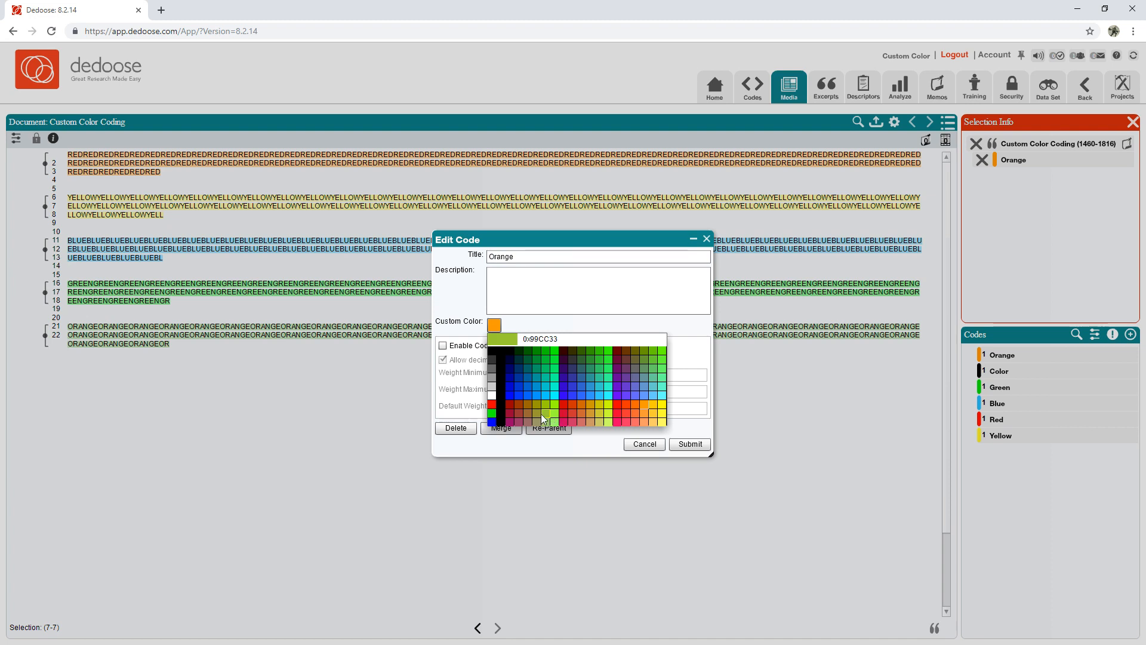
left_click(541, 368)
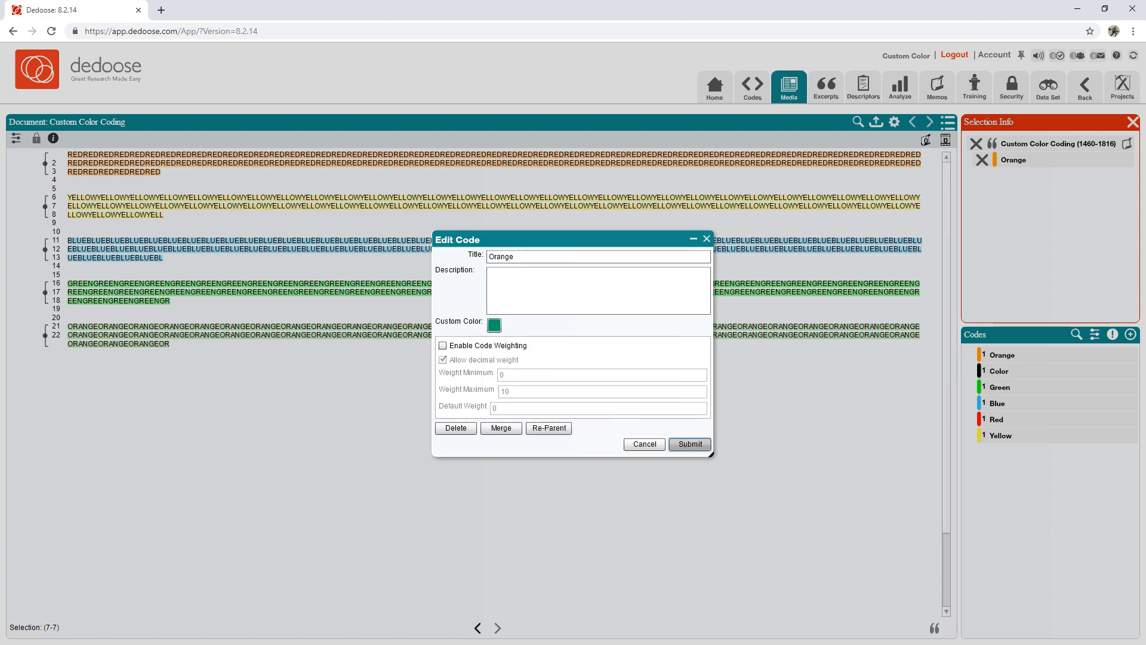
left_click(691, 443)
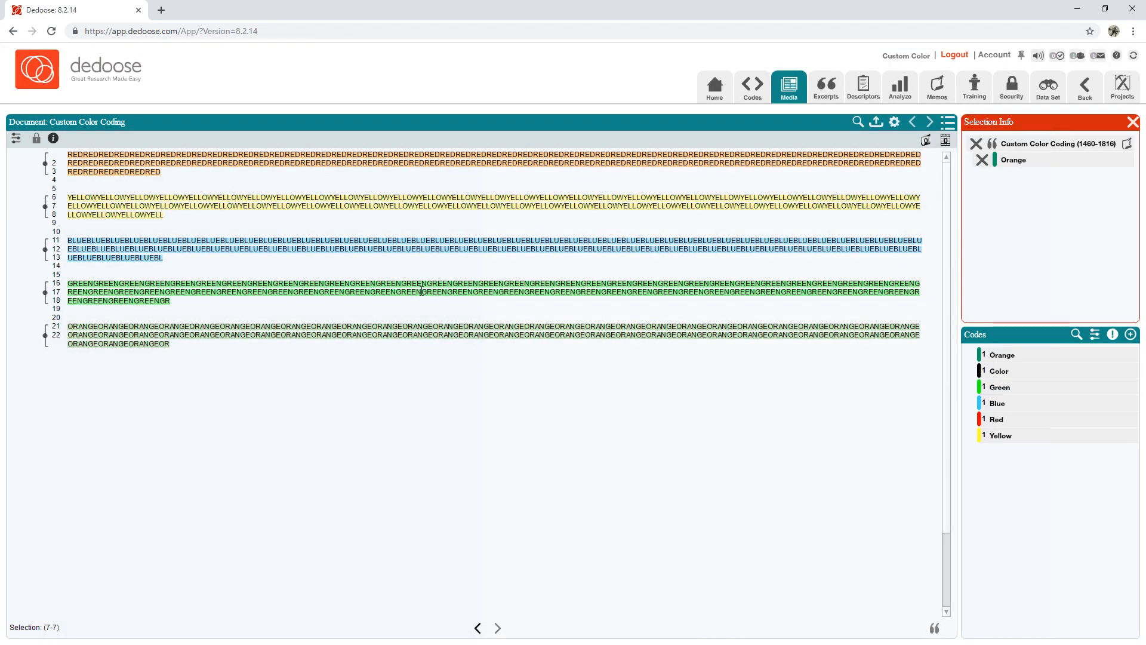
left_click(709, 425)
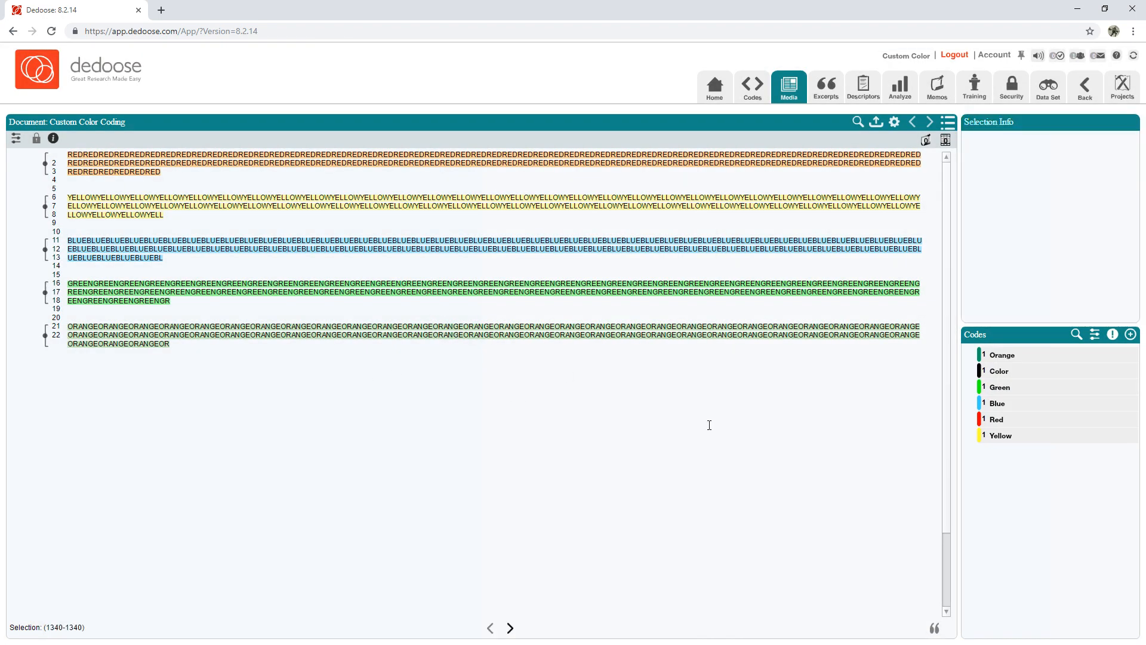
left_click(377, 361)
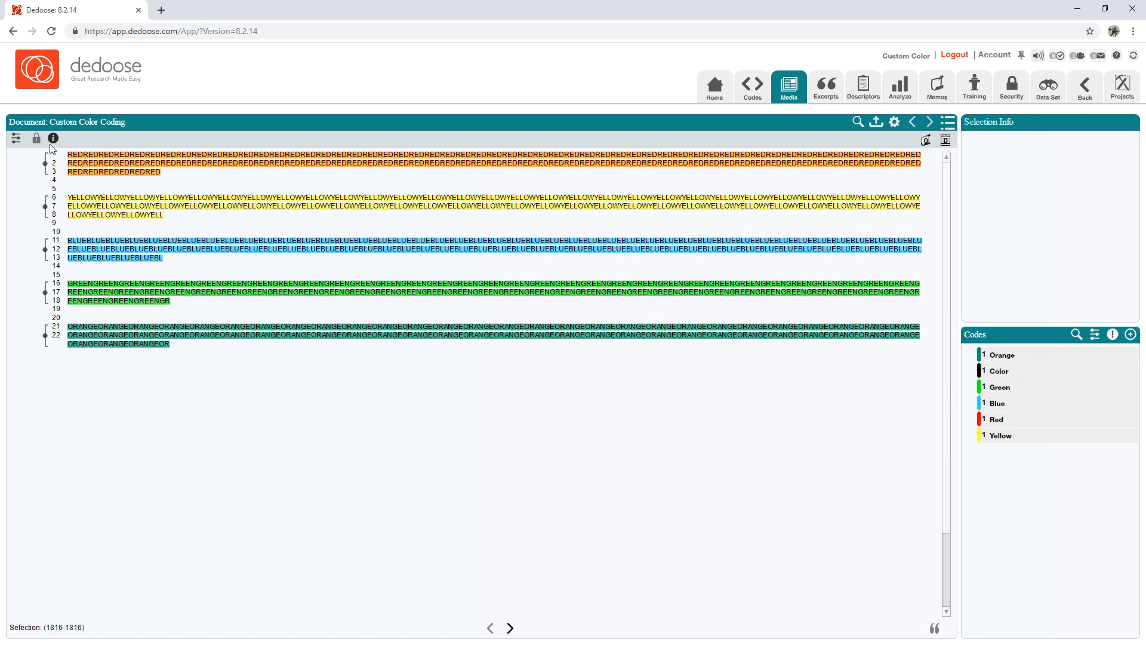
- Switch the document's color scheme to Default and close the display settings
left_click(17, 140)
left_click(127, 200)
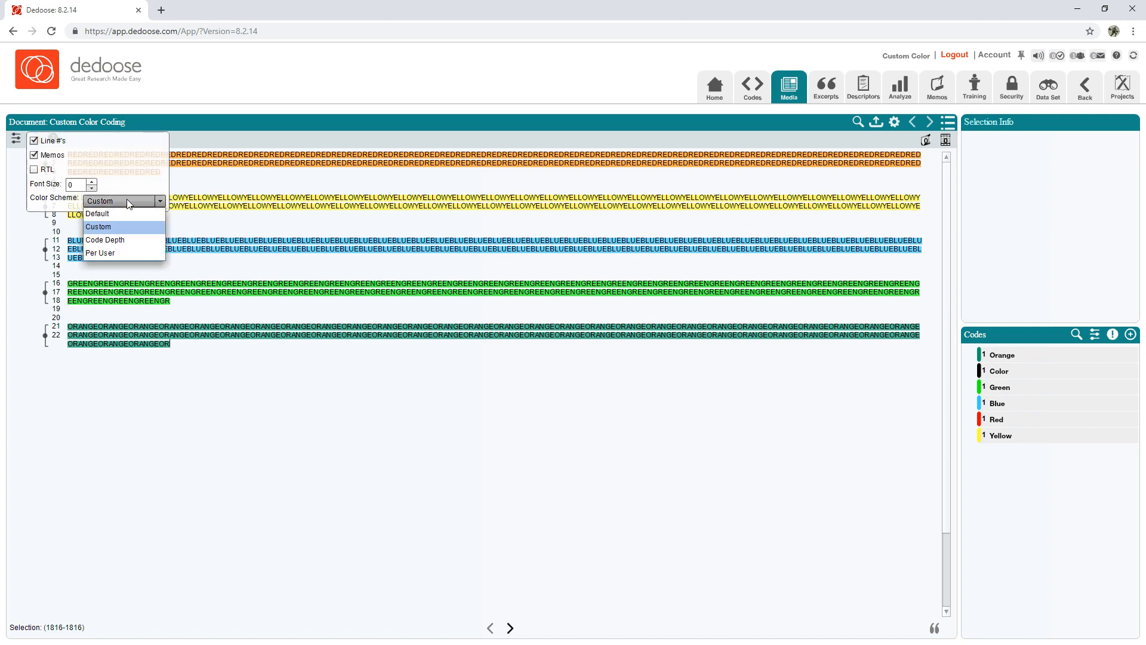
left_click(102, 214)
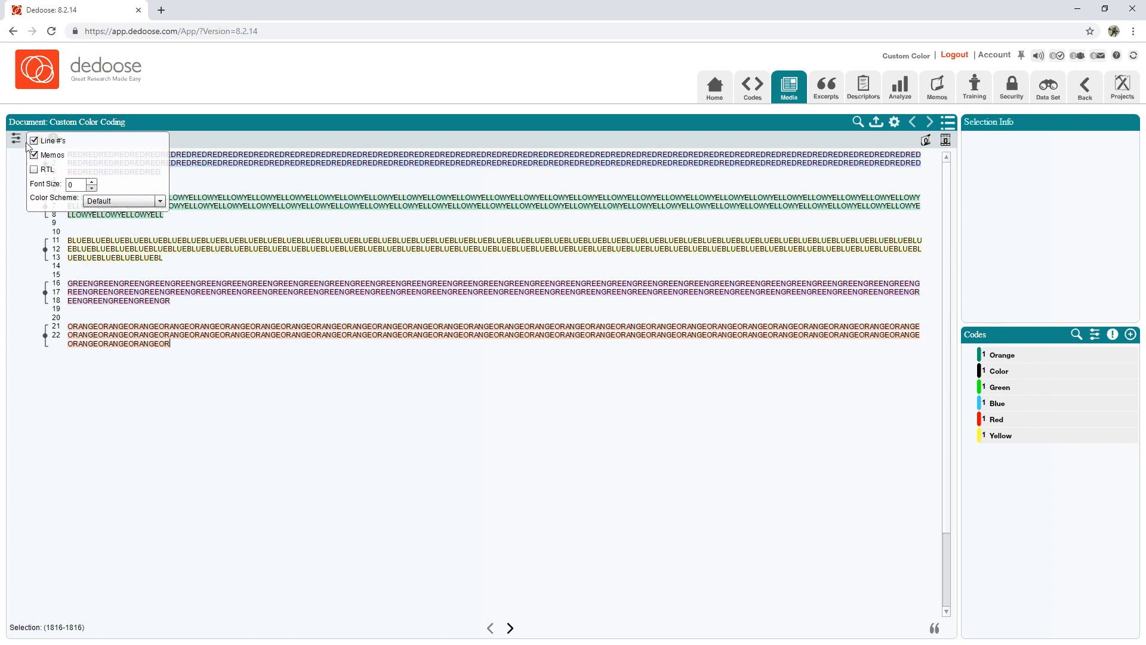
left_click(16, 138)
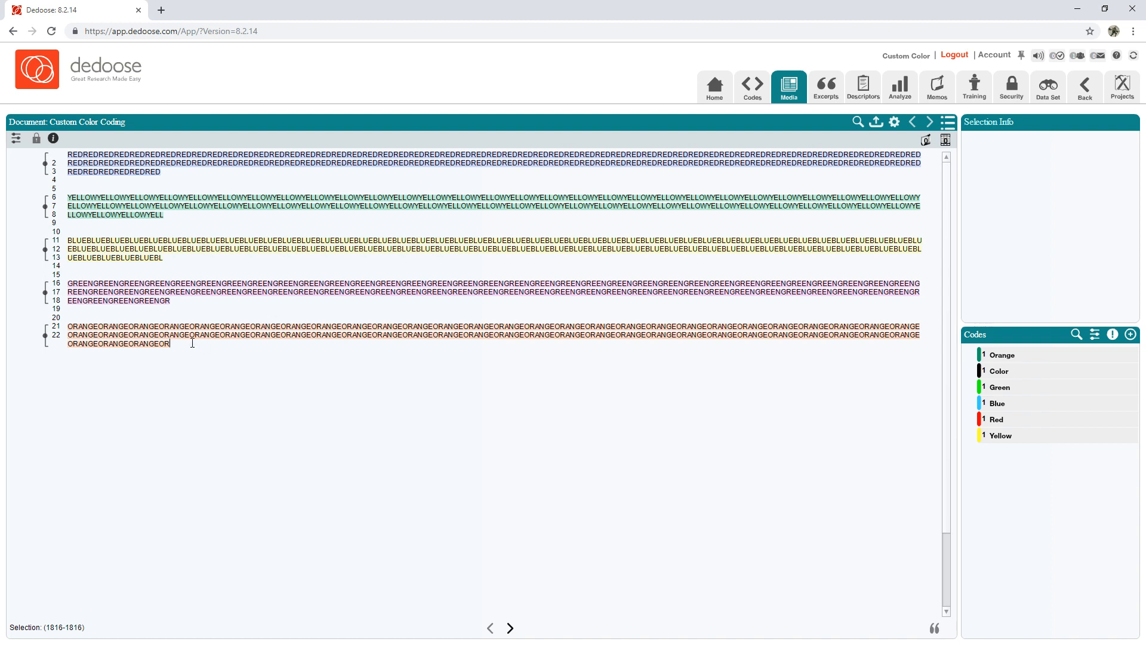
- Reopen the document's display settings and switch the color scheme to Per User
left_click(16, 138)
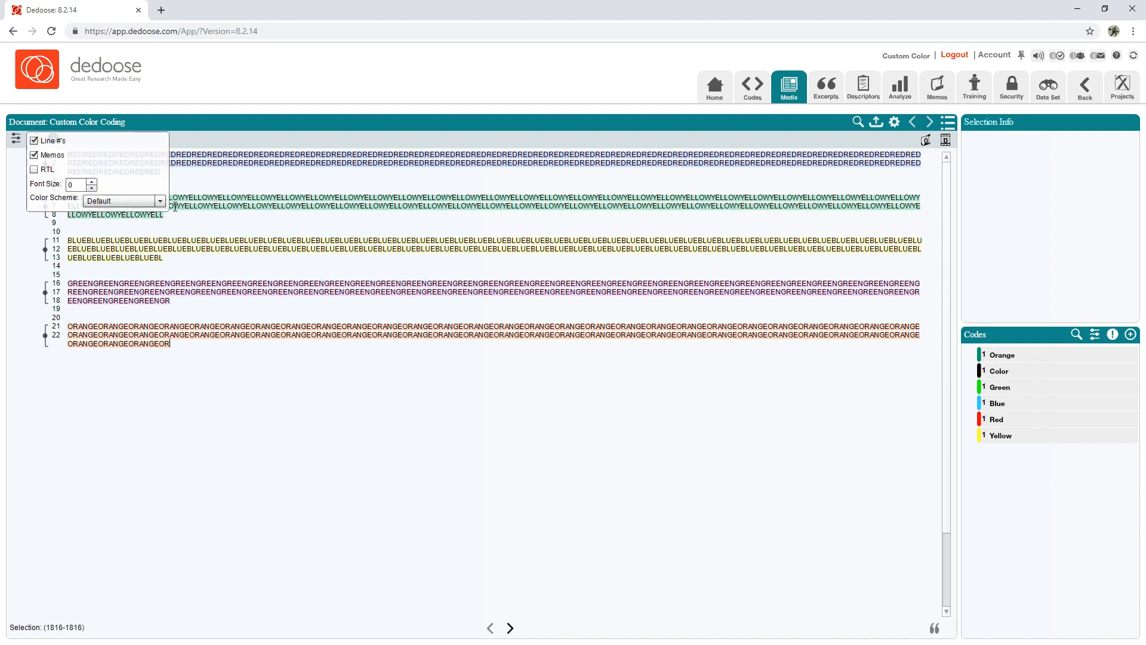
left_click(134, 199)
left_click(101, 253)
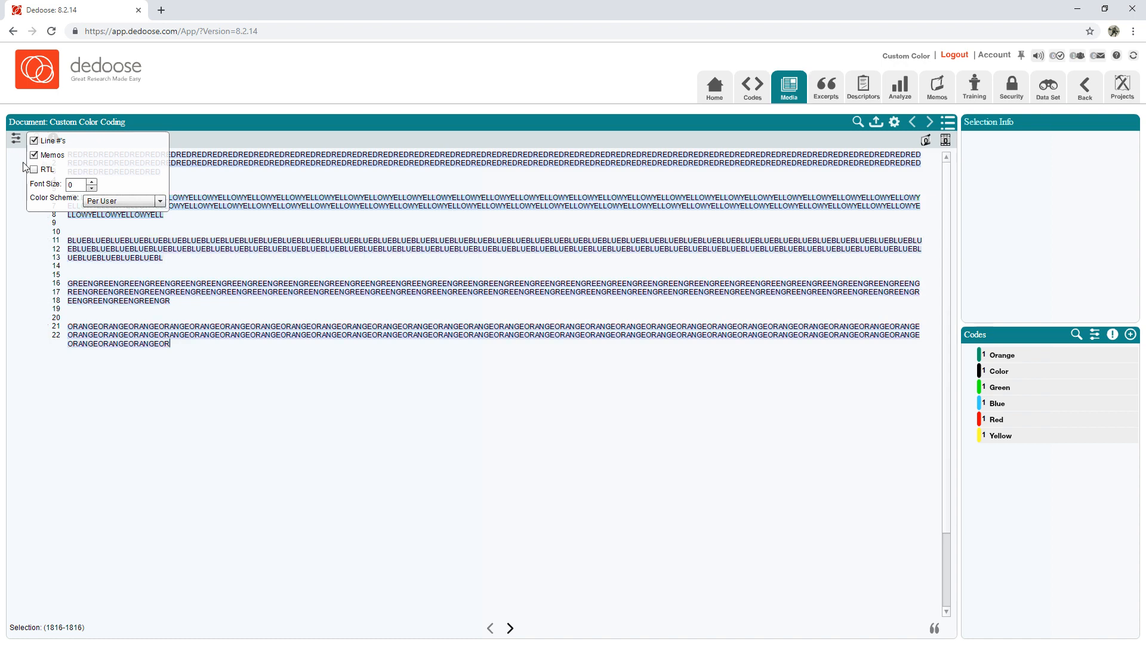
- Set the document's color scheme back to Custom and close the display settings
left_click(99, 202)
left_click(102, 228)
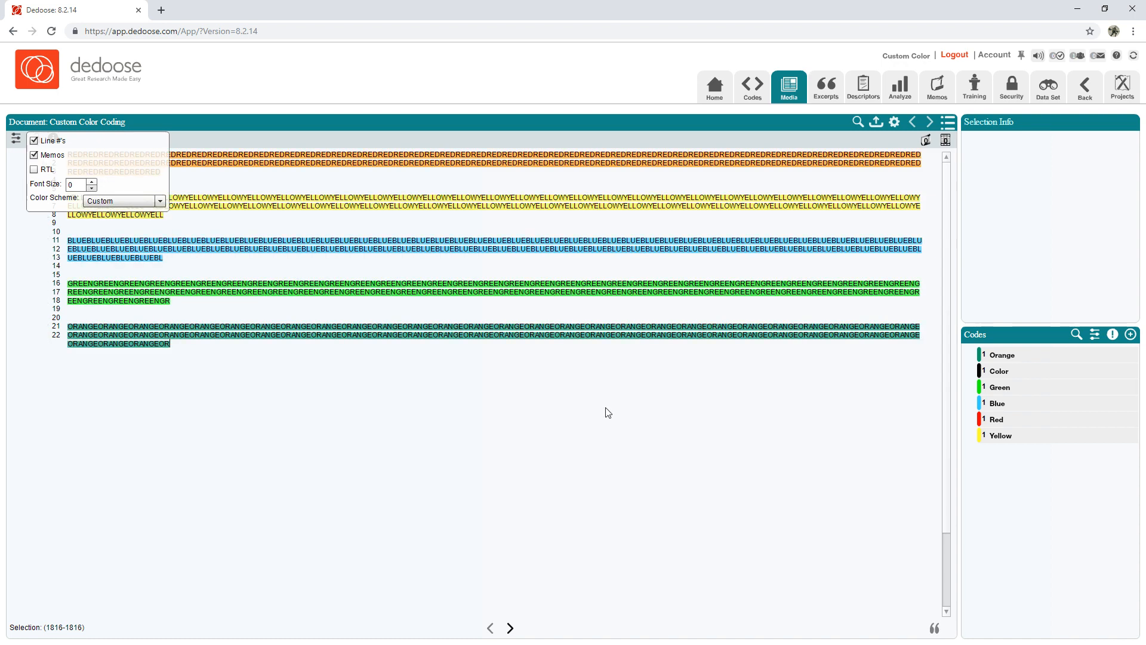
left_click(363, 286)
left_click(16, 139)
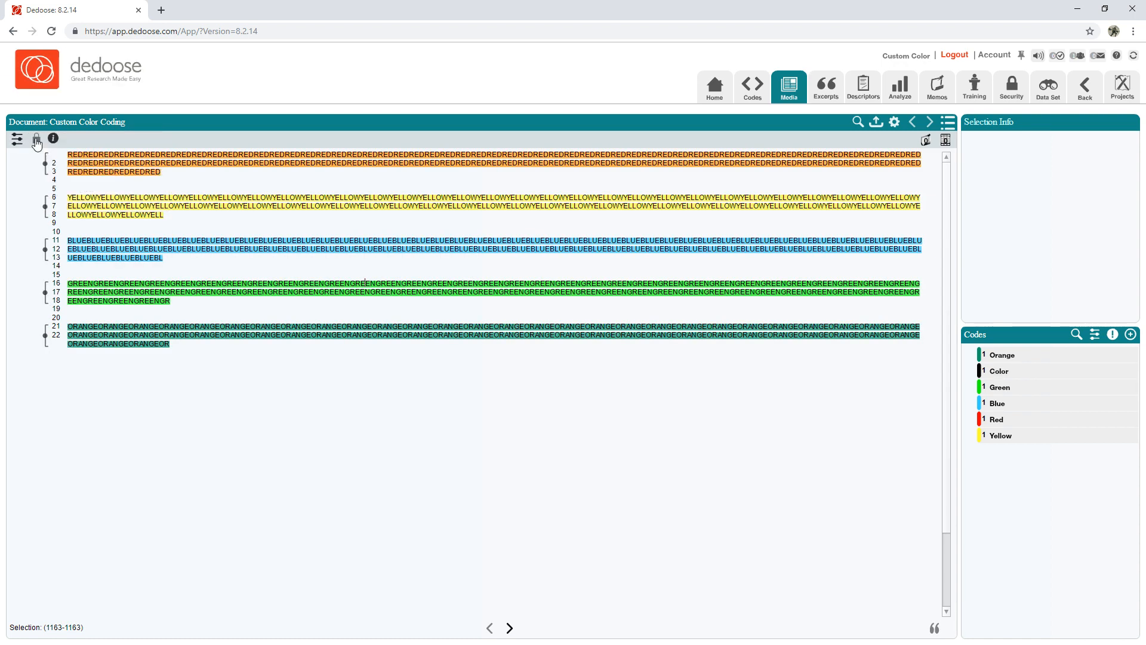
left_click_drag(471, 197, 476, 208)
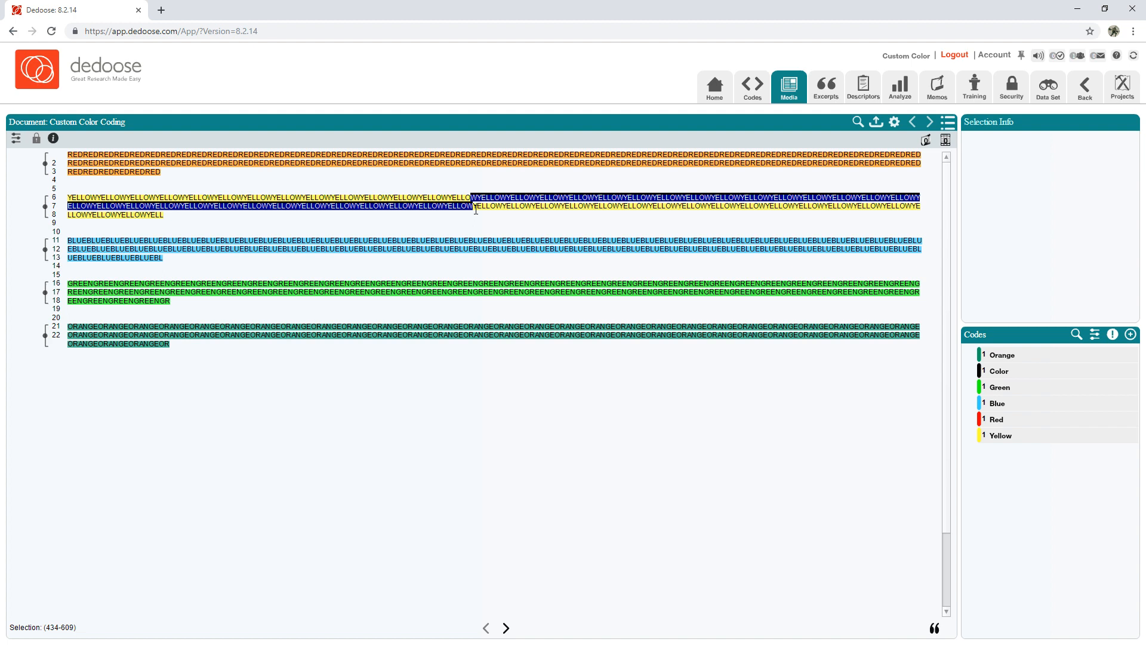
left_click(608, 355)
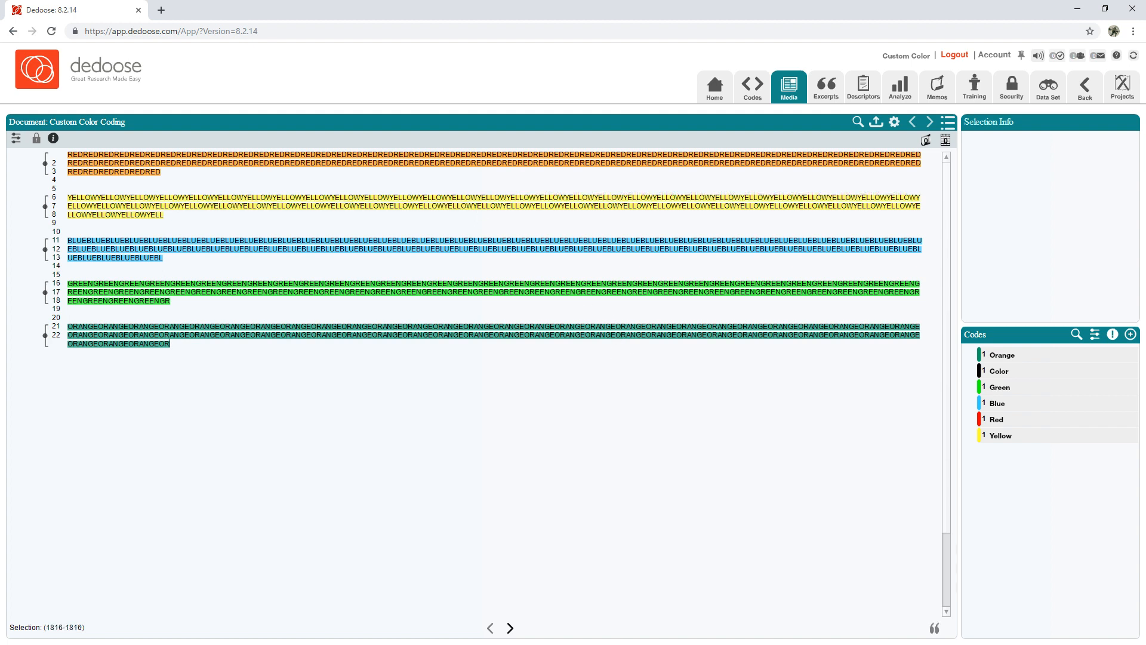